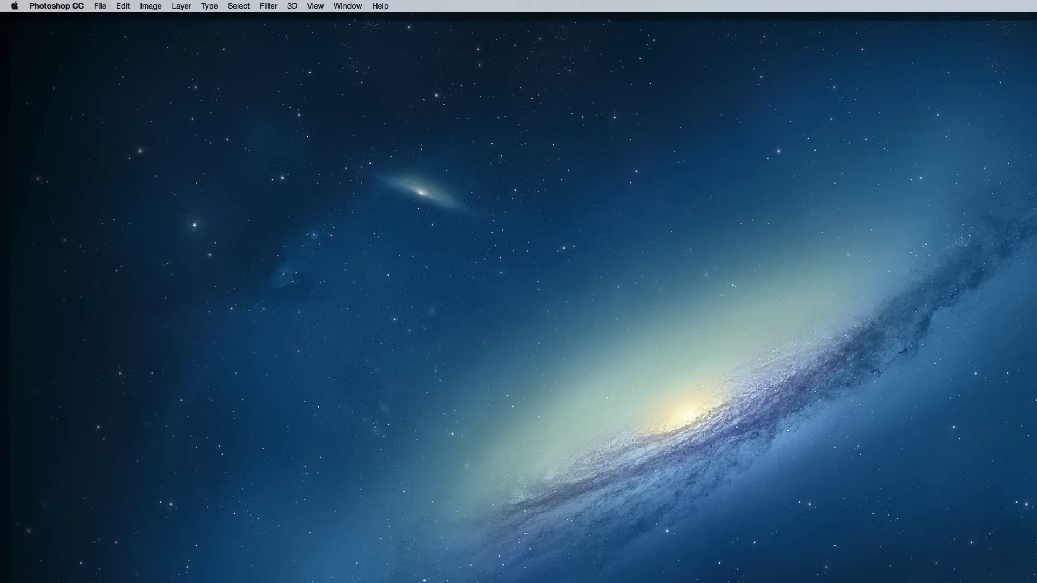
Bring the logo document back into view and add a layer mask to Layer 1
key("F11")
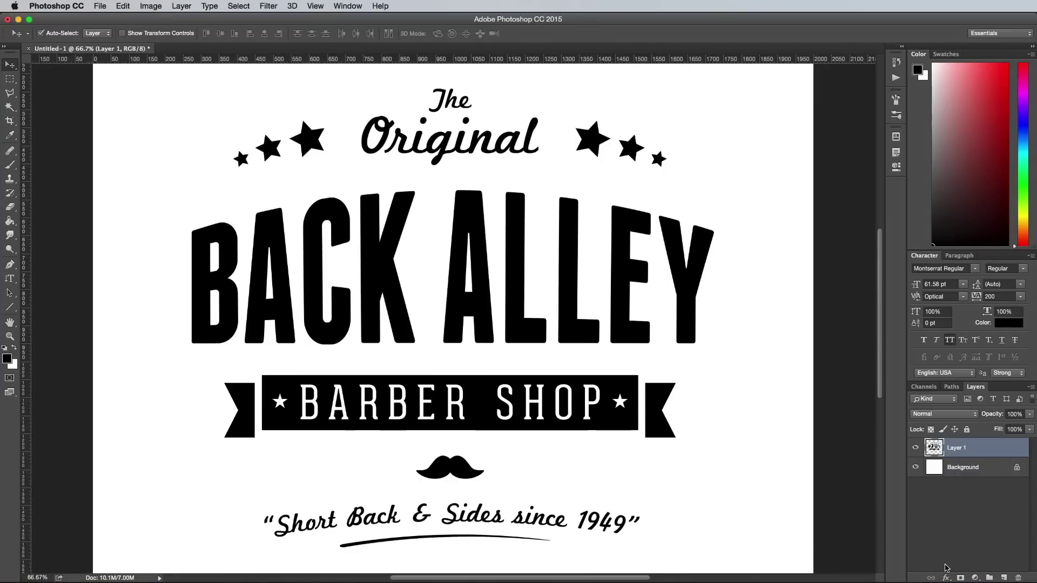
left_click(960, 578)
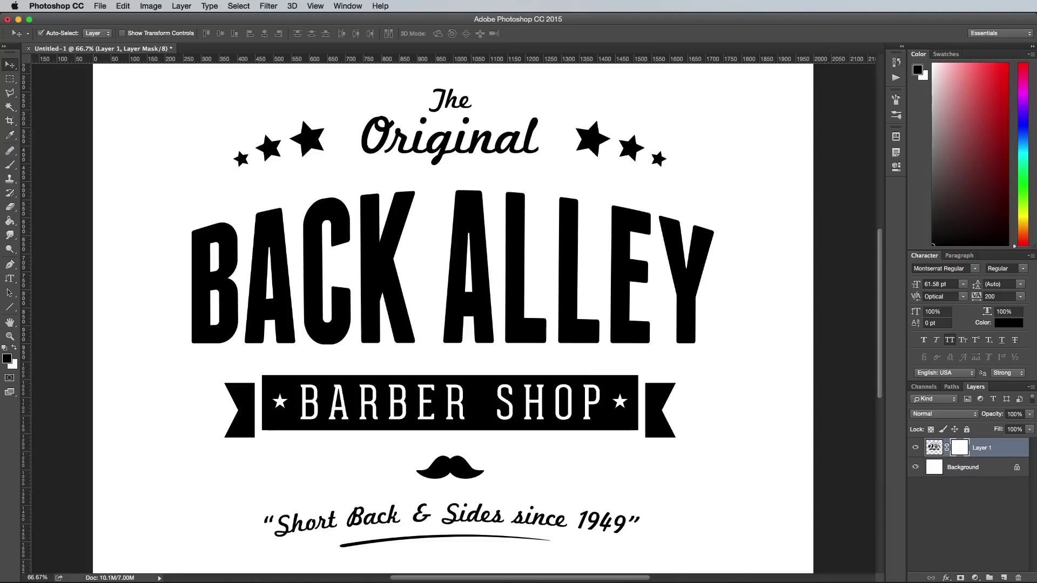
In Firefox, open the sprayed texture 26-05-2013_sprayed_021.jpg at full size, copy the image, and return to Photoshop
key("super+Tab")
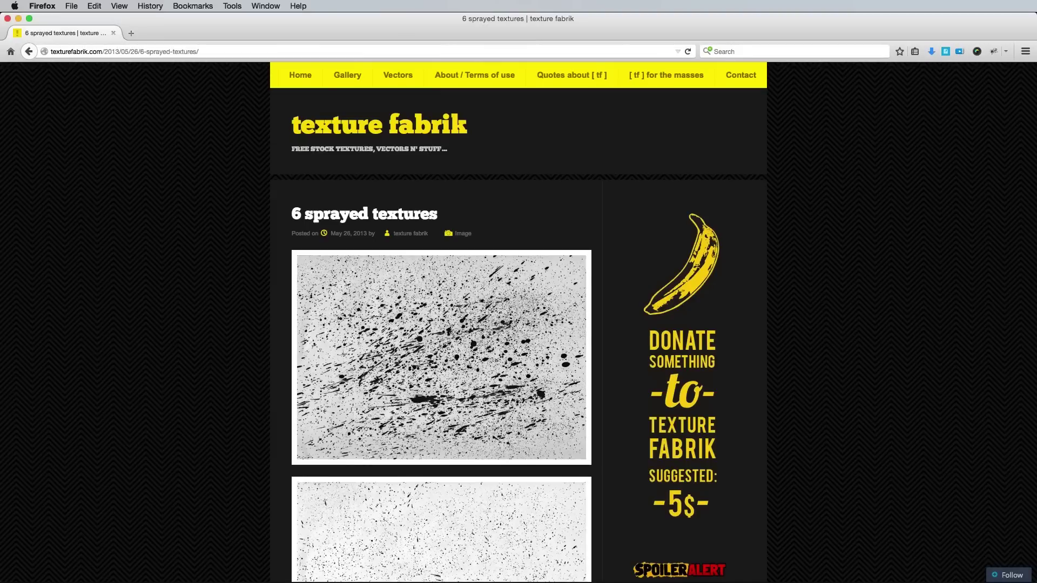
scroll(197, 289, "down", 15)
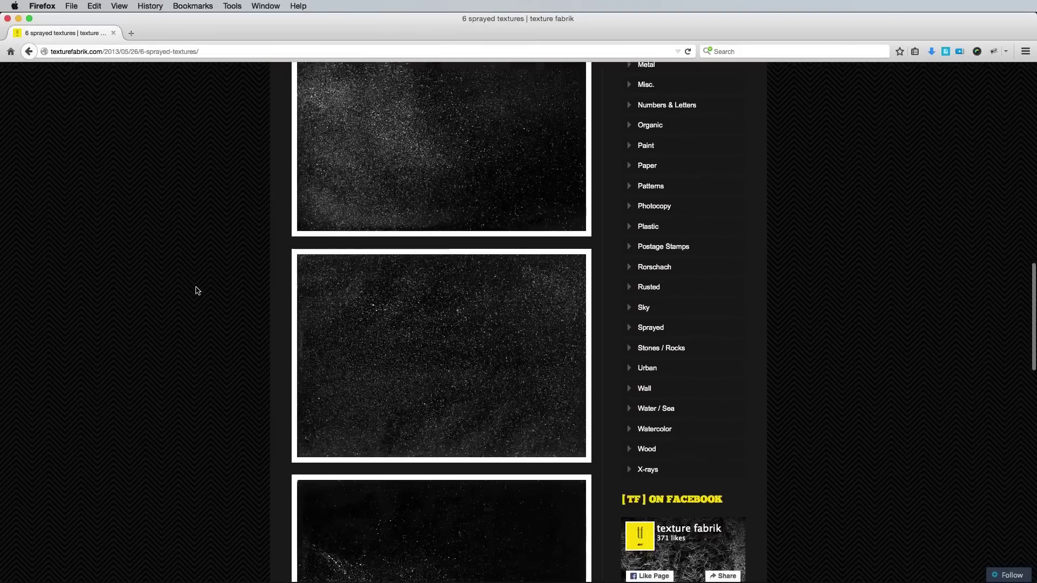
left_click(456, 320)
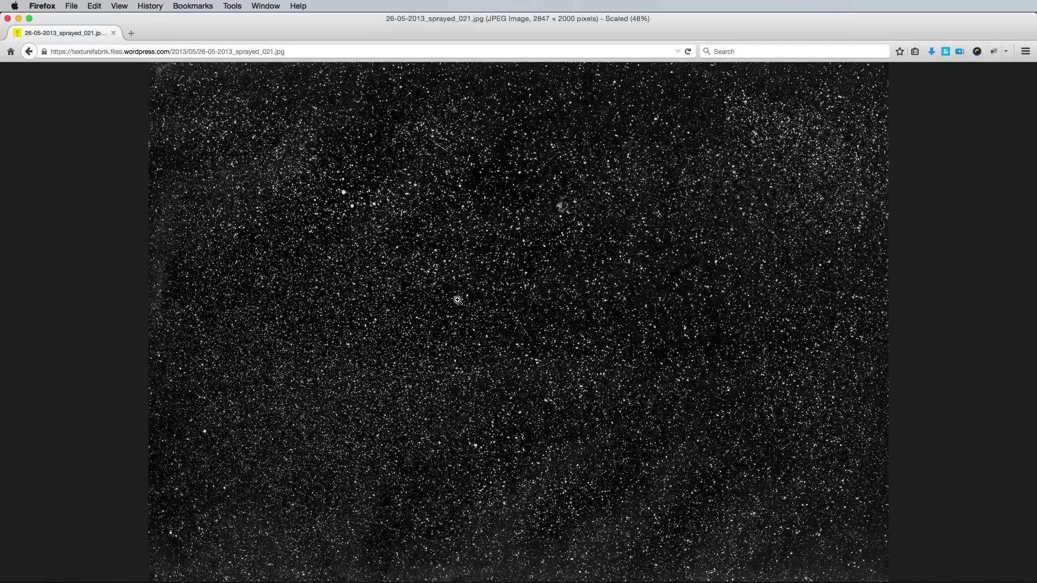
right_click(463, 291)
left_click(483, 297)
key("super+Tab")
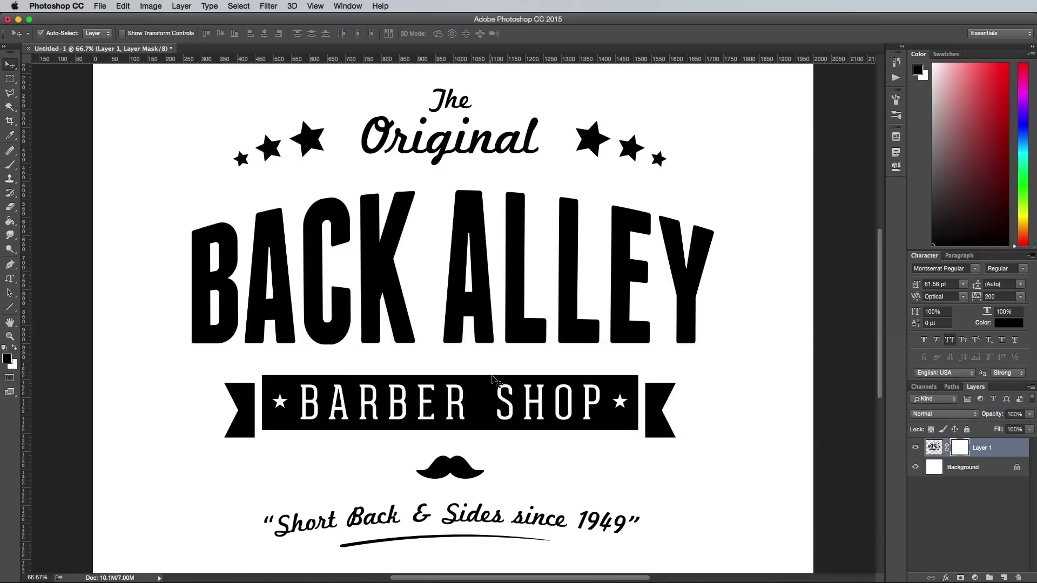
Show Layer 1's mask by itself on the canvas and paste the copied sprayed texture into it
left_click(962, 450, "alt")
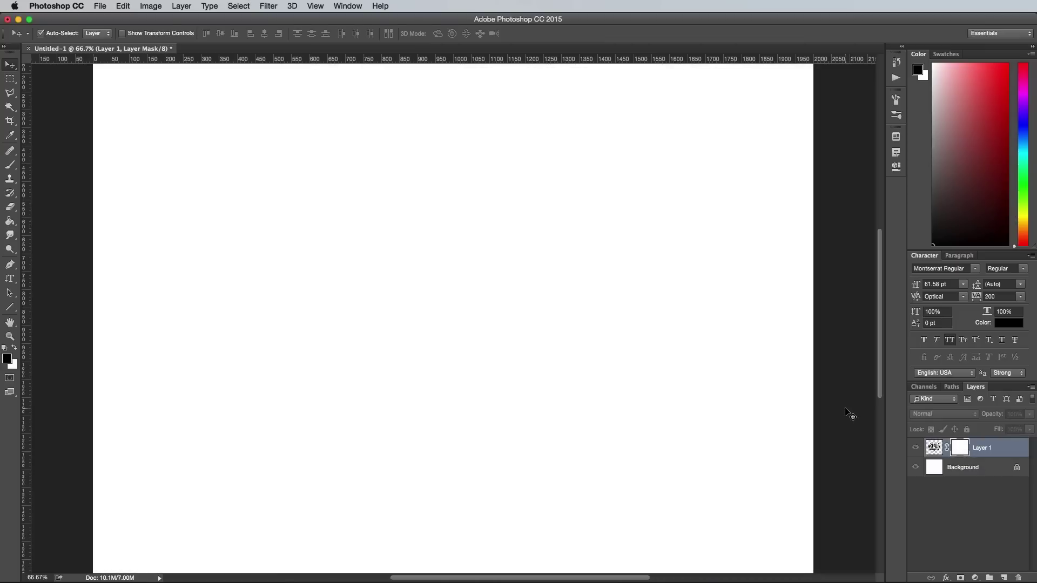
left_click(120, 5)
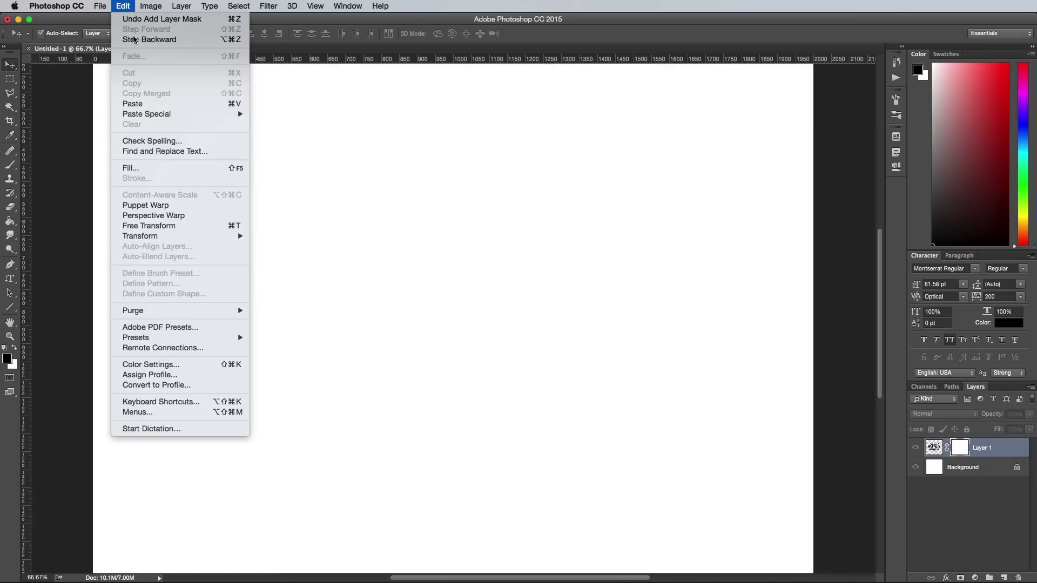
left_click(142, 103)
Increase the mask texture's contrast with Levels, raising the black input to 23 and lowering the white input
left_click(152, 5)
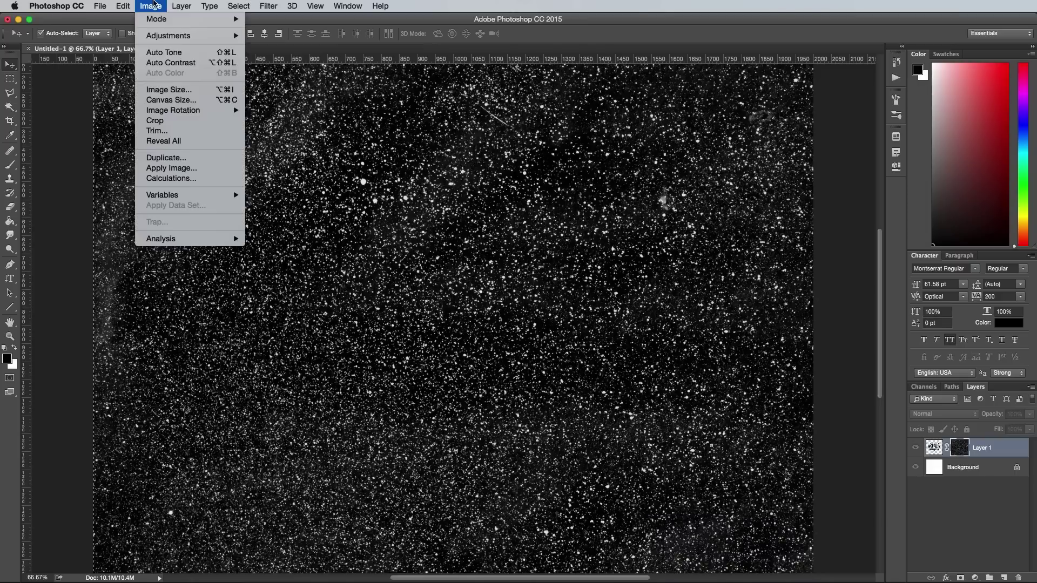
mouse_move(168, 35)
left_click(285, 49)
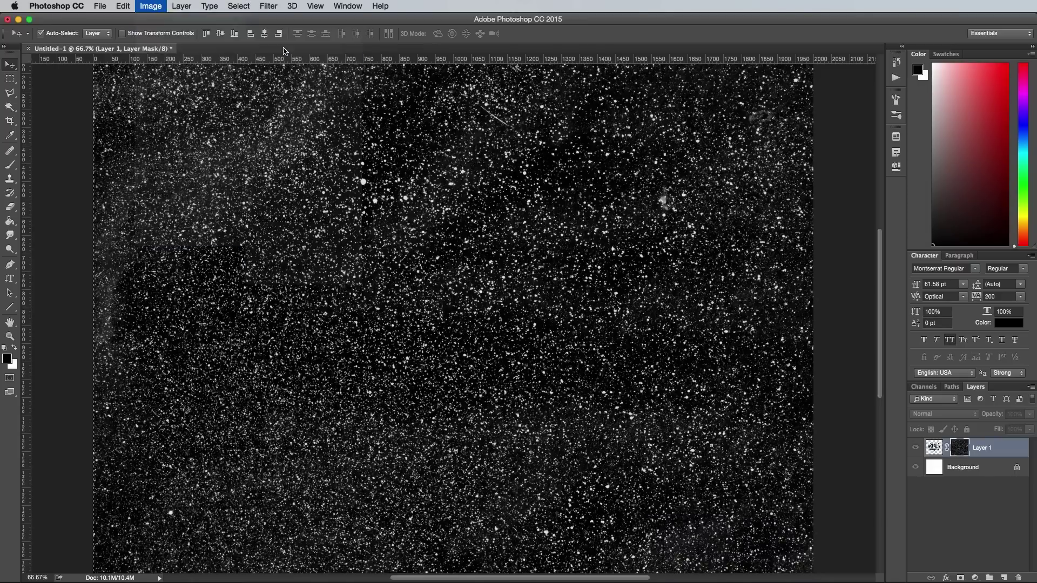
left_click_drag(879, 403, 892, 404)
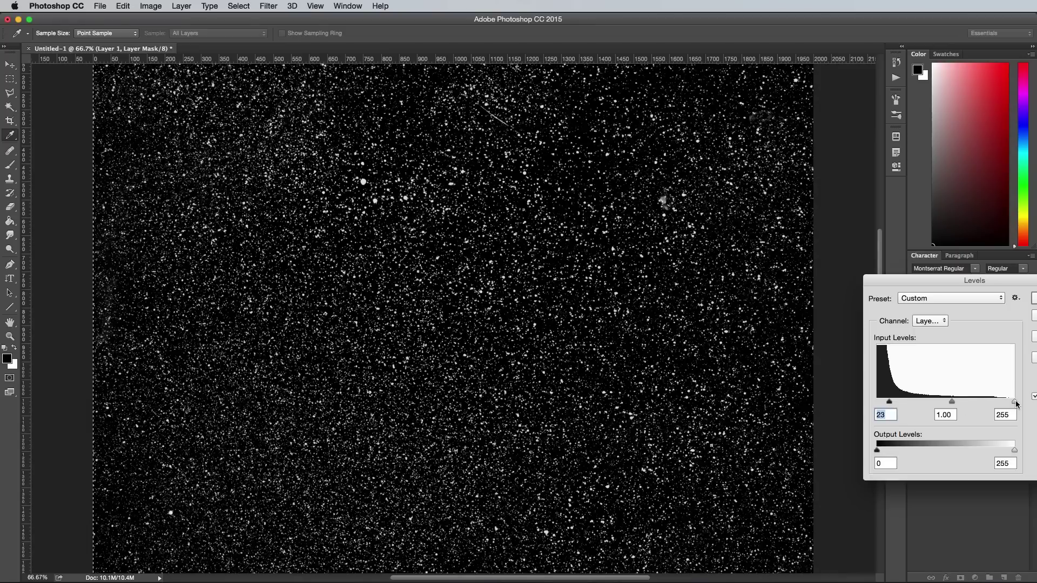
left_click_drag(1014, 403, 995, 405)
key("Return")
key("v")
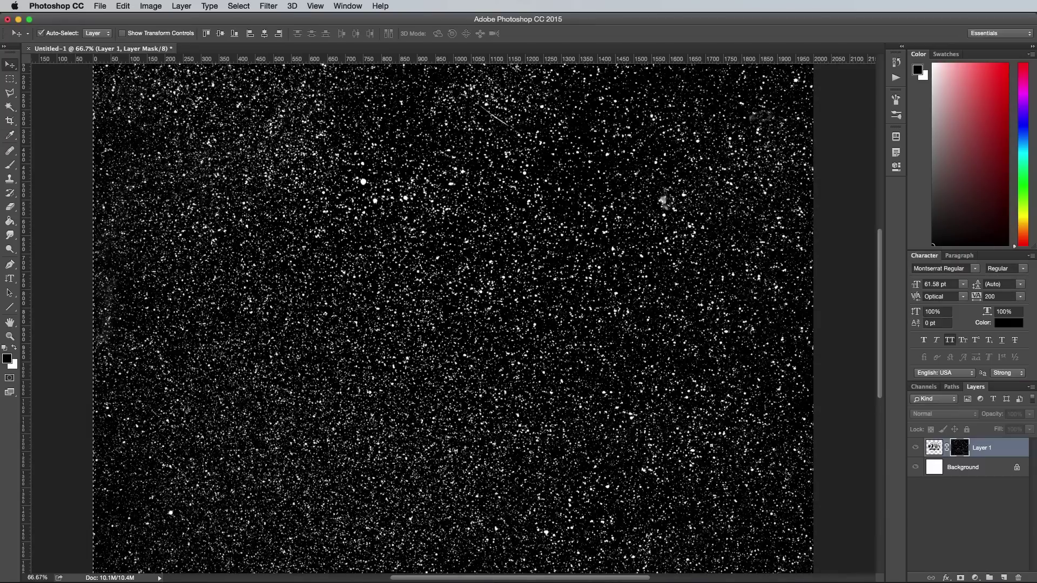
Leave the mask-only view and invert Layer 1's mask so the texture erases only specks of the logo
left_click(837, 352)
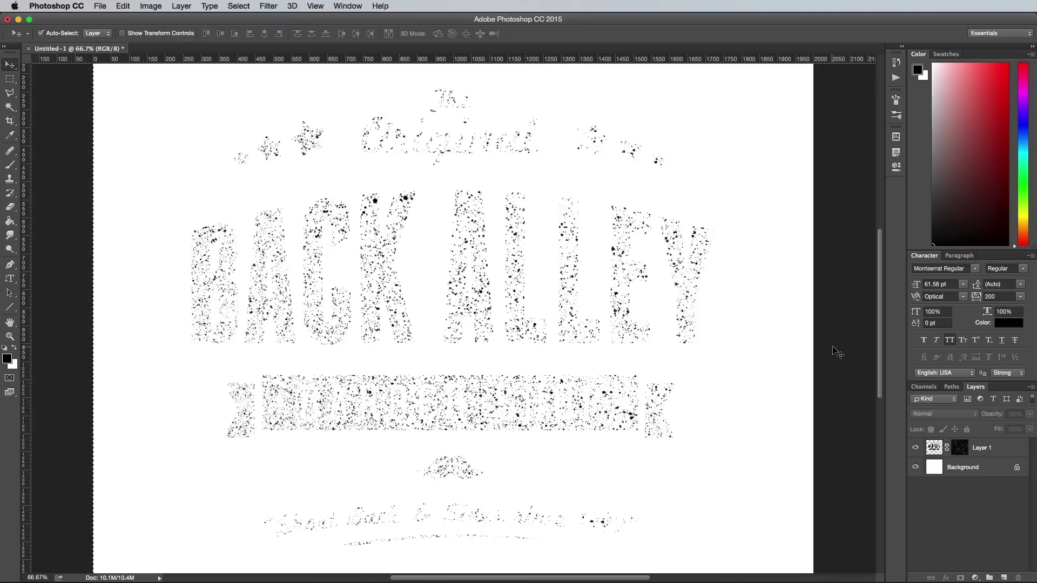
left_click(960, 449)
key("super+i")
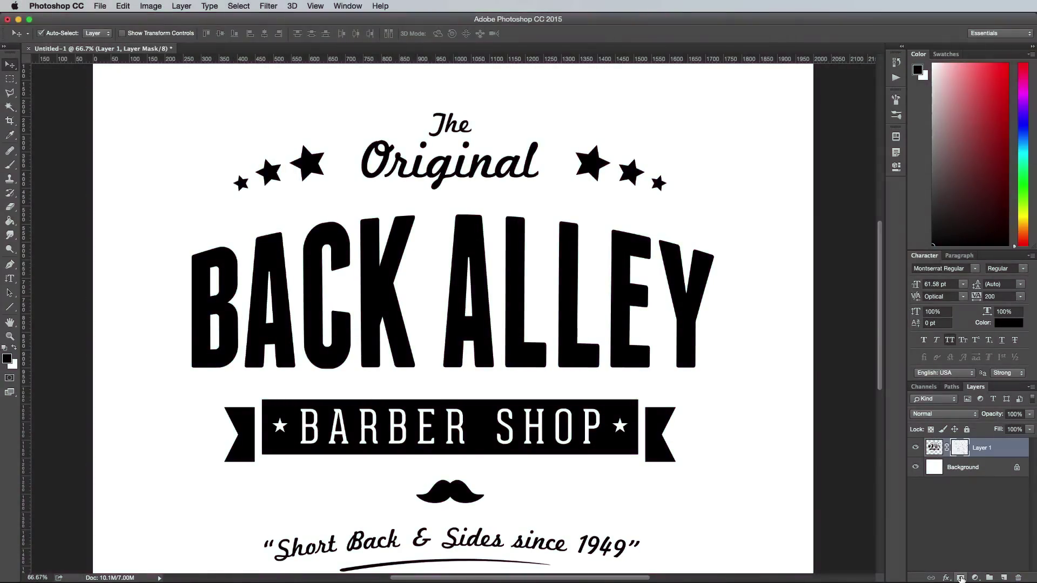
Add a fresh layer mask to Layer 1 and choose the 1000 px speckled texture brush for painting on it
left_click(961, 578)
key("b")
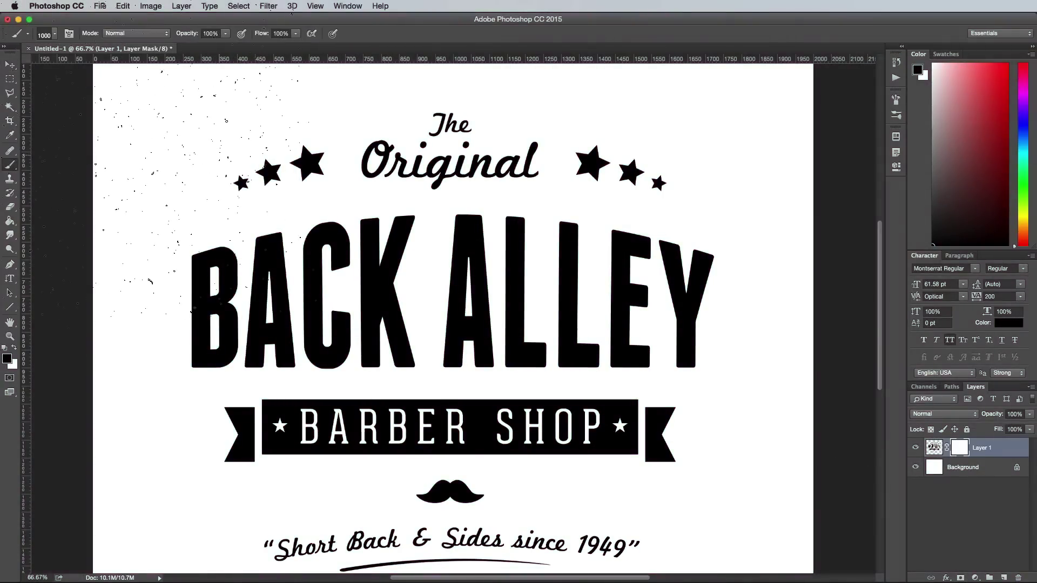
right_click(95, 148)
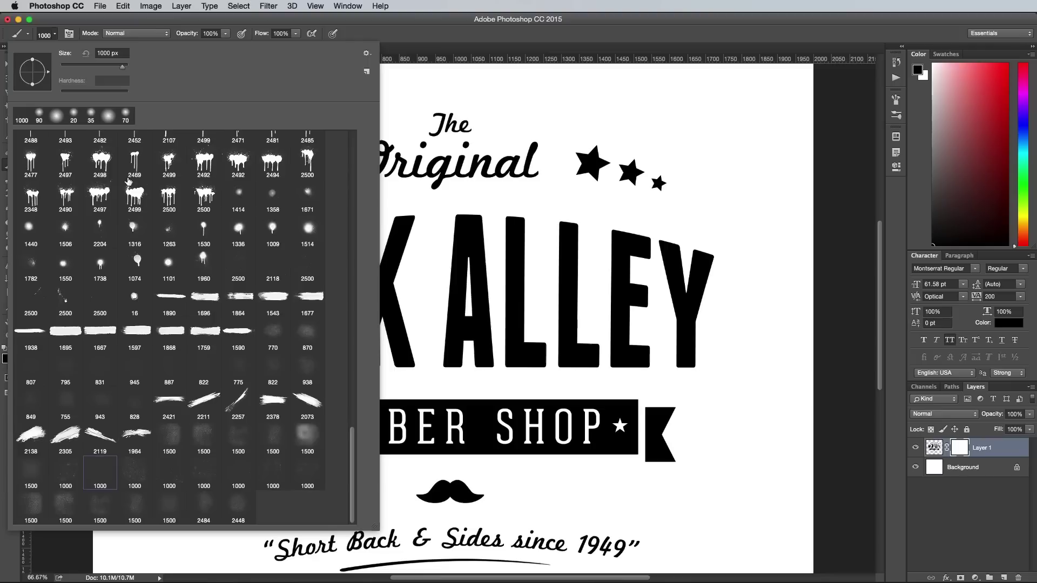
left_click(100, 475)
left_click(462, 47)
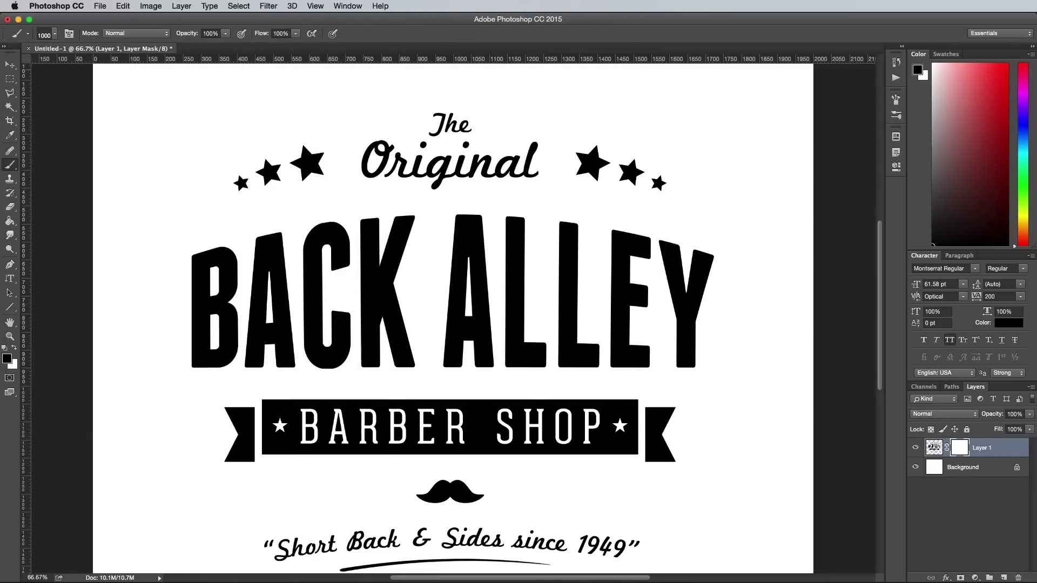
Stamp black speckle texture on Layer 1's mask across the lettering, banner, stars and tagline
left_click(384, 238)
scroll(454, 324, "down", 2)
left_click(465, 388)
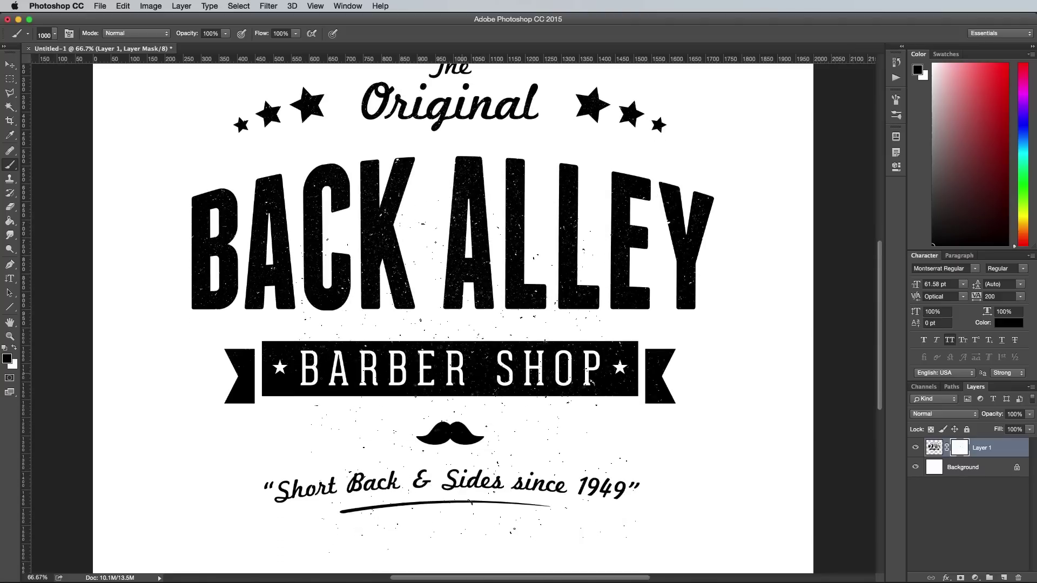
left_click(284, 411)
scroll(645, 257, "up", 5)
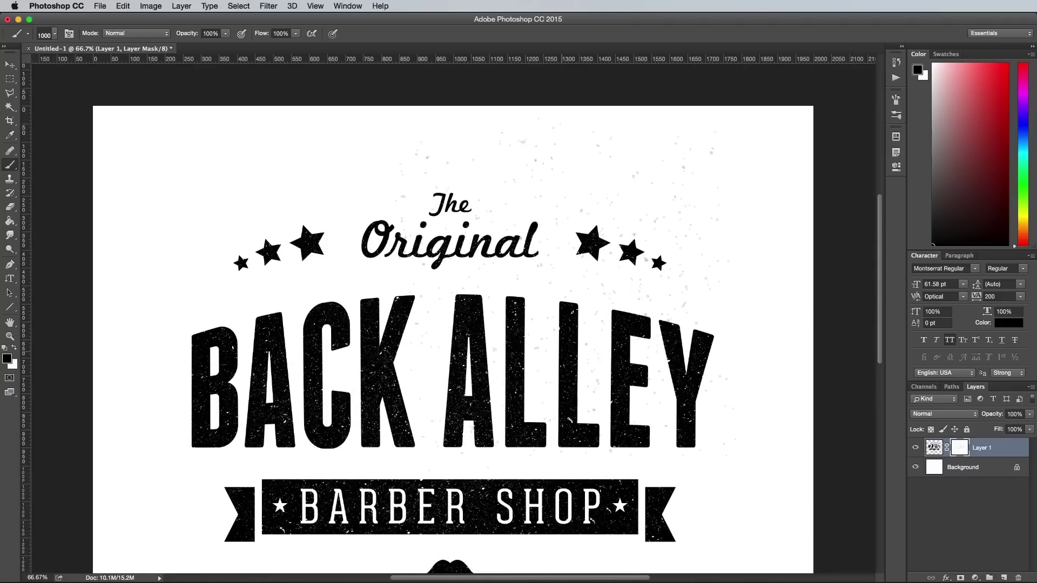
scroll(453, 325, "down", 8)
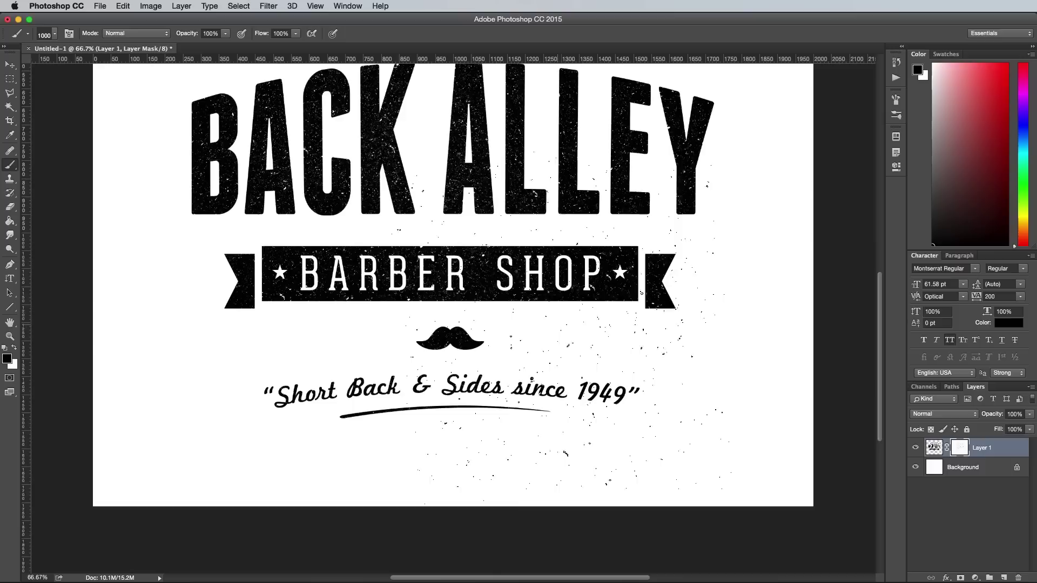
scroll(453, 324, "up", 5)
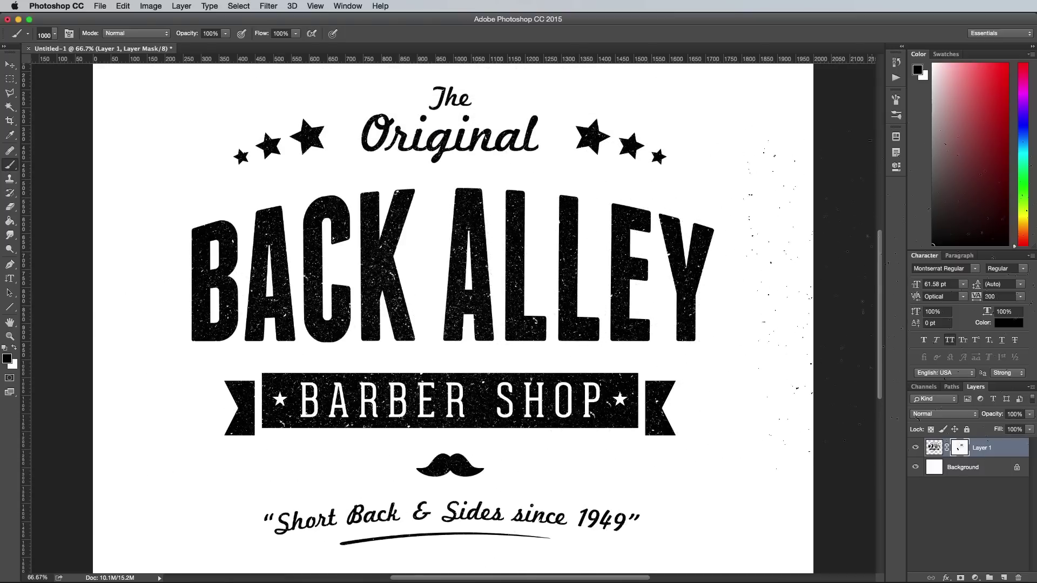
key("v")
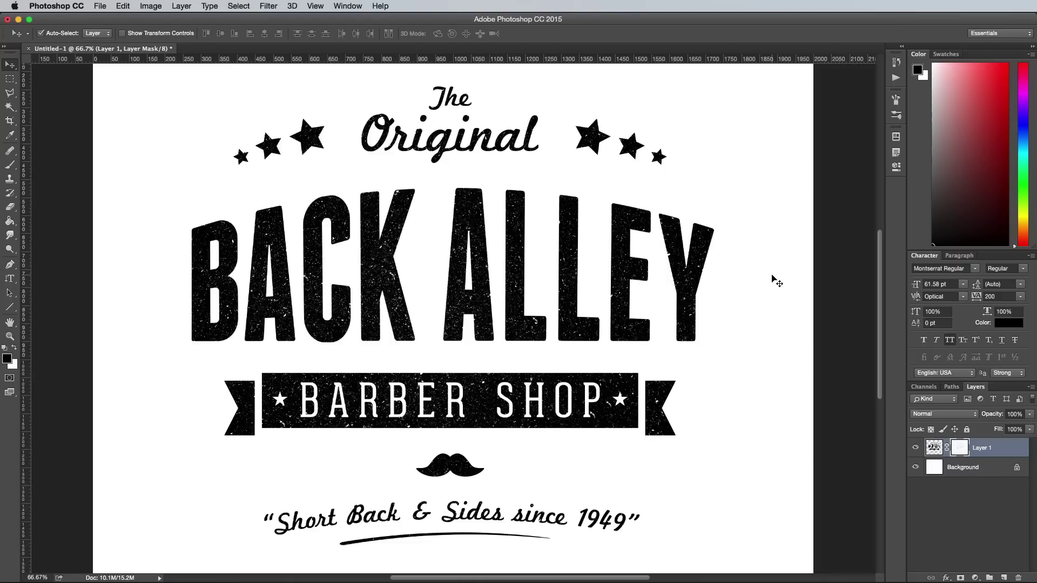
Apply the Ripple distortion to Layer 1's artwork with an amount of 20% and the Large size
key("super+2")
left_click(268, 6)
mouse_move(310, 156)
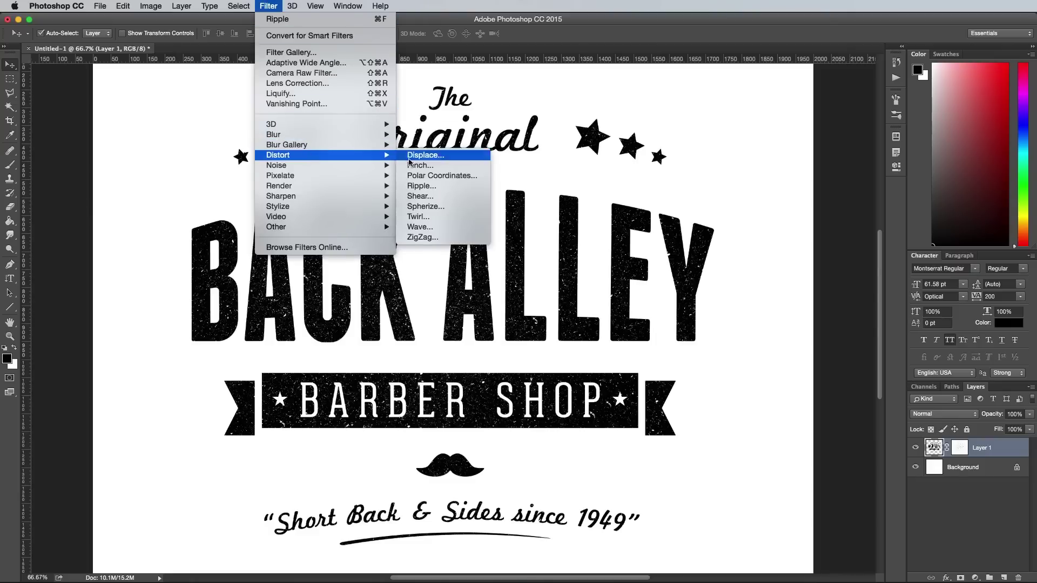
left_click(418, 187)
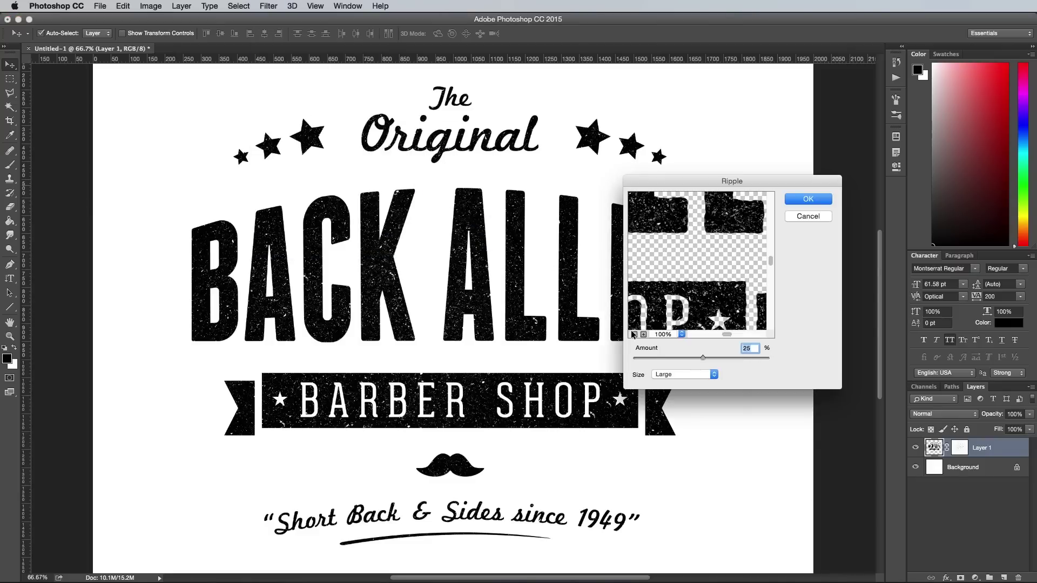
left_click(679, 375)
left_click(679, 374)
left_click_drag(703, 355, 702, 354)
type("20")
left_click(808, 199)
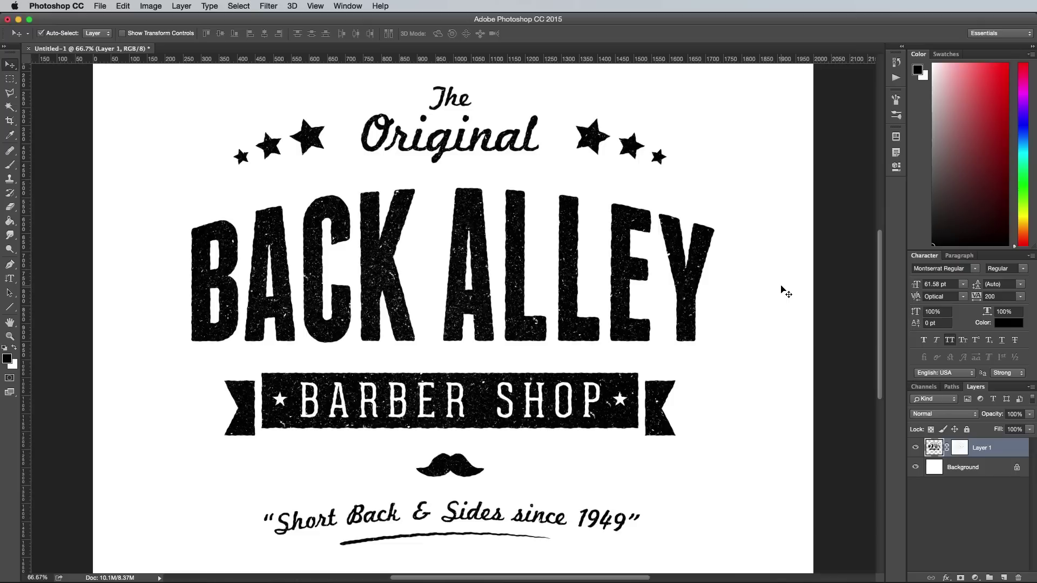
Duplicate Layer 1, delete the copy's layer mask, and set the copy's fill to 0%
left_click_drag(936, 448, 1006, 577)
right_click(960, 448)
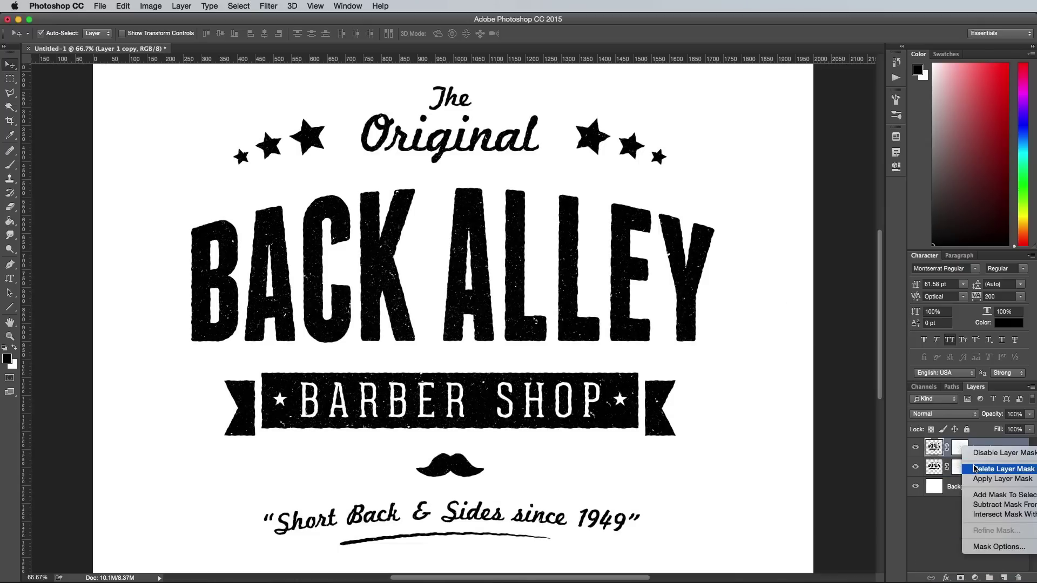
left_click(961, 468)
left_click(1030, 430)
left_click_drag(1029, 440, 975, 444)
Add a black Inner Glow to Layer 1 copy in Normal mode at 100% opacity with a size of 38 px
double_click(1001, 456)
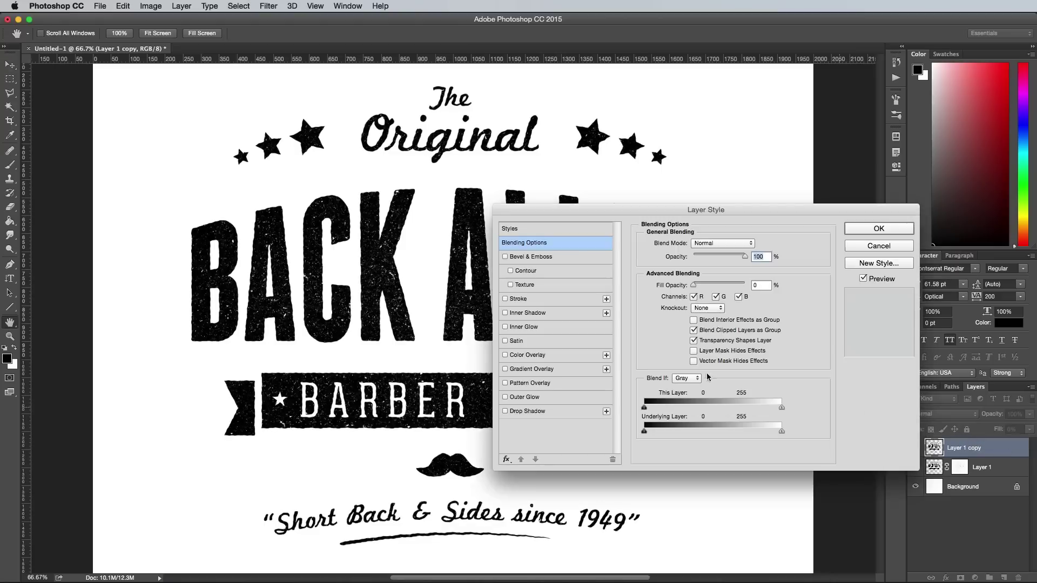
left_click(533, 327)
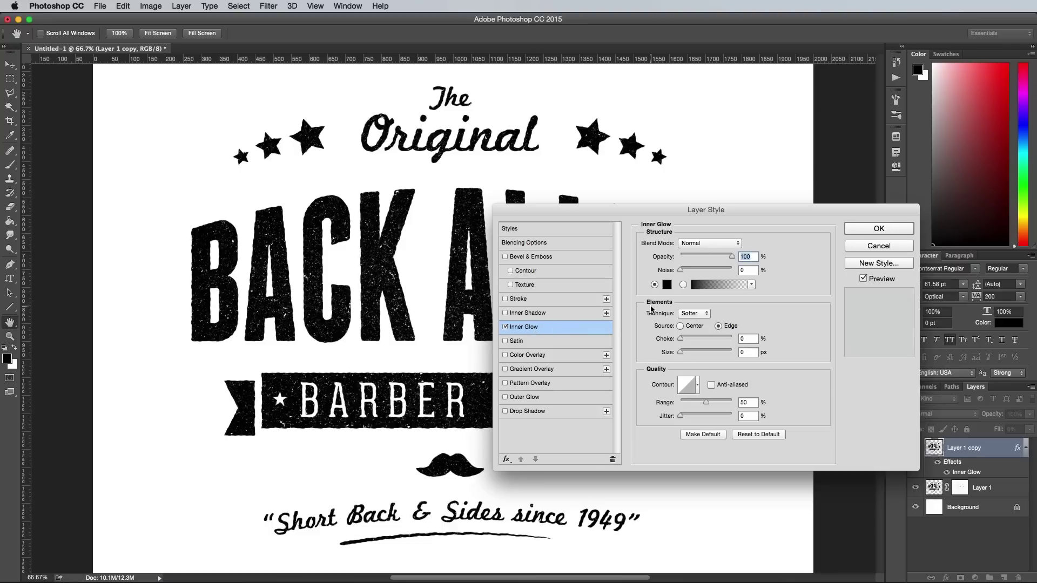
left_click_drag(681, 352, 691, 351)
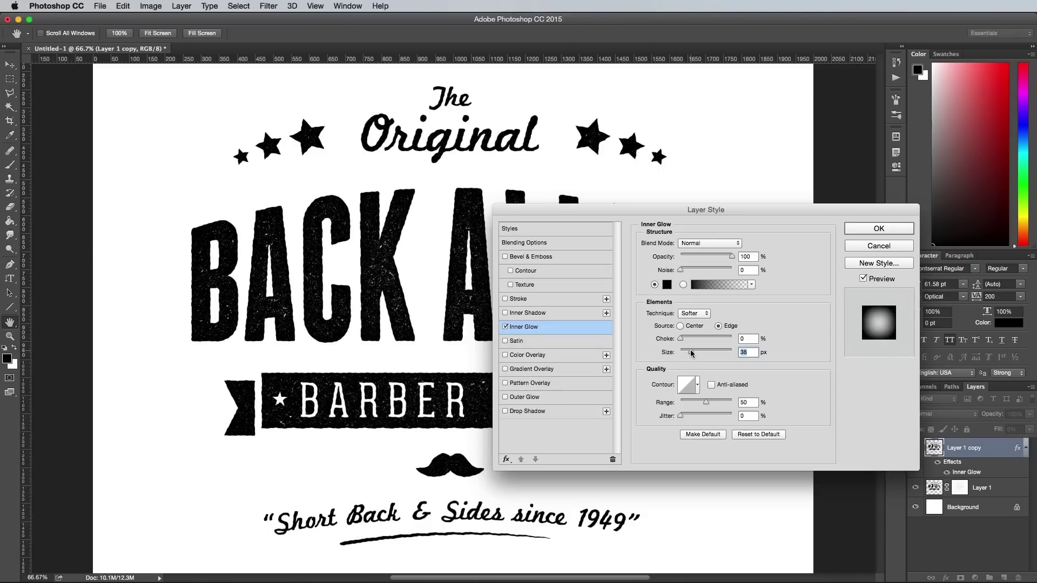
left_click(870, 231)
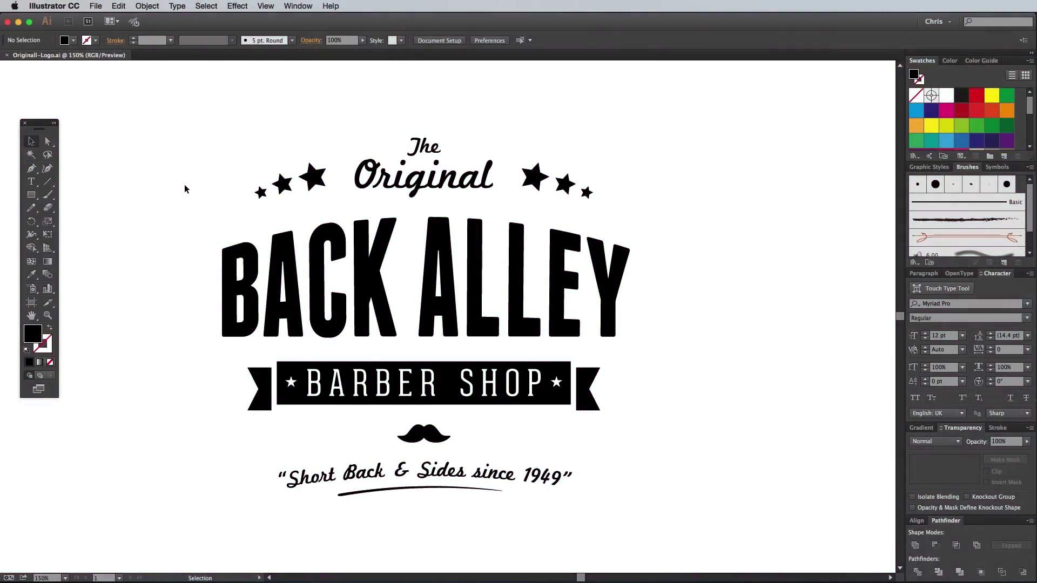
In Illustrator, select the whole logo group, give it an opacity mask, and activate the mask for editing
key("super+equal")
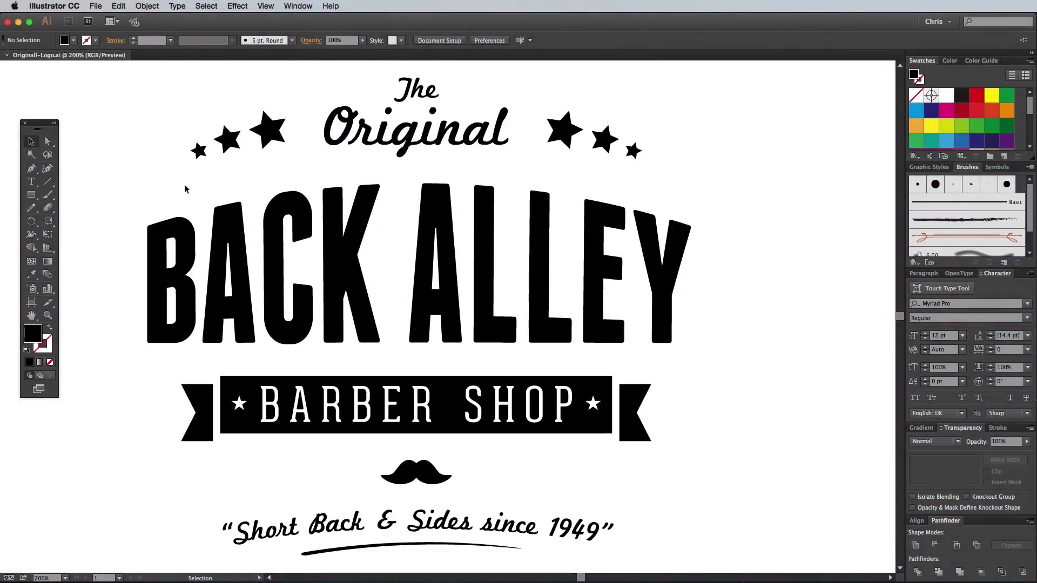
scroll(318, 222, "left", 3)
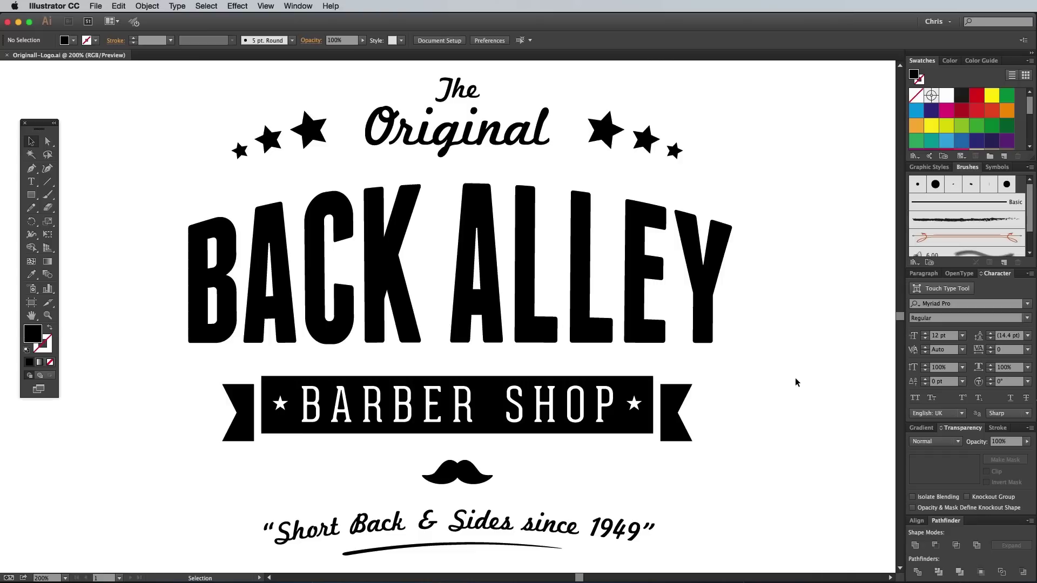
left_click(645, 299)
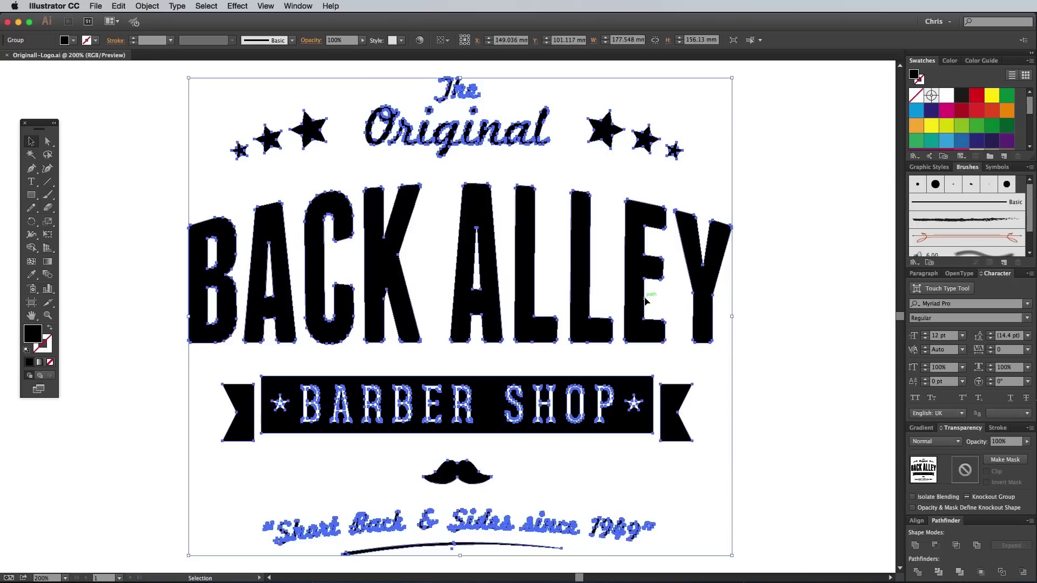
left_click_drag(961, 428, 744, 255)
left_click(826, 288)
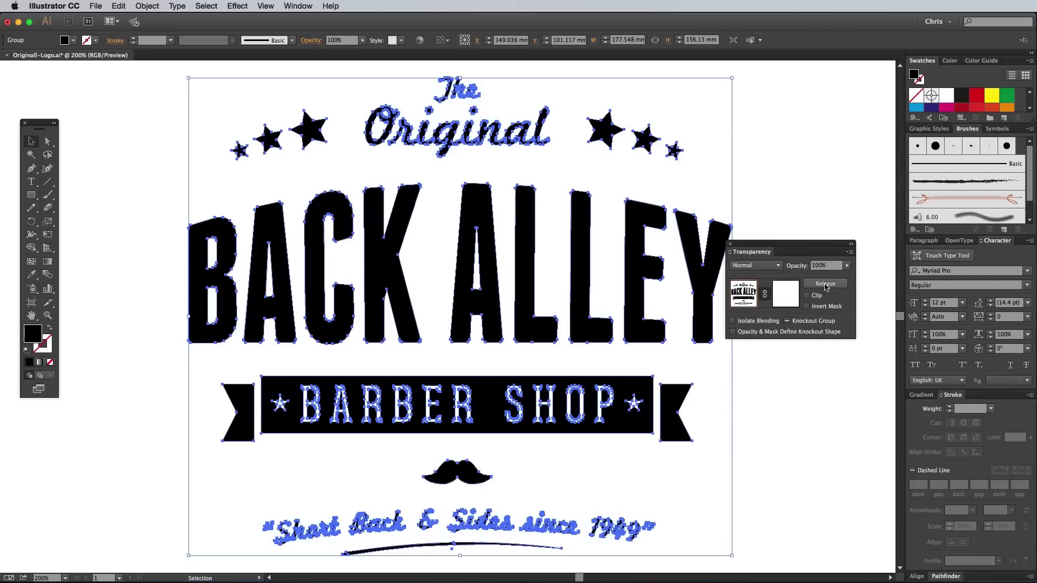
left_click(787, 300)
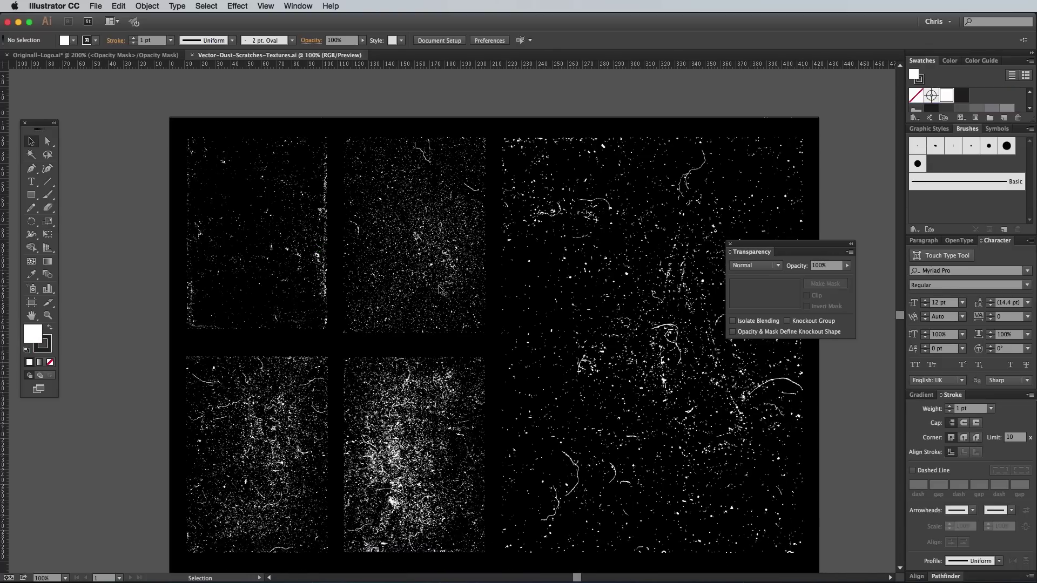
Copy the top-left dust texture from Vector-Dust-Scratches-Textures.ai and paste it into the logo's opacity mask
scroll(442, 289, "down", 3)
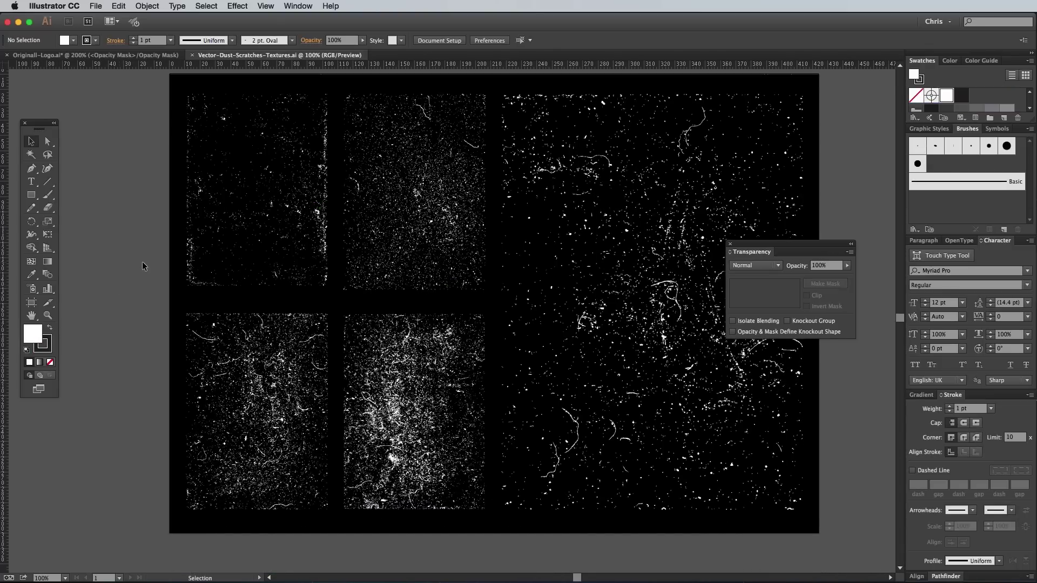
left_click(296, 214)
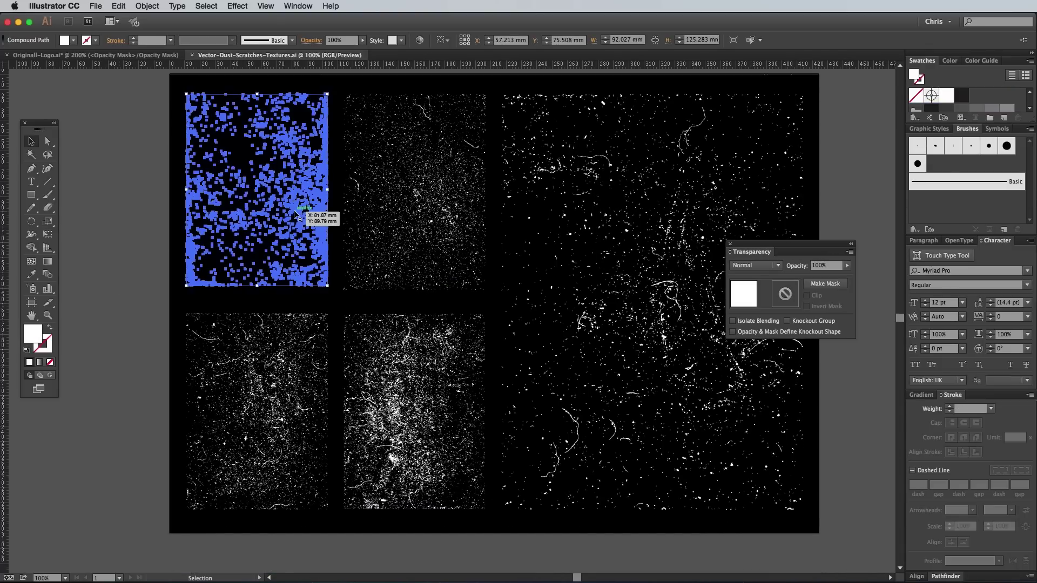
key("ctrl+Tab")
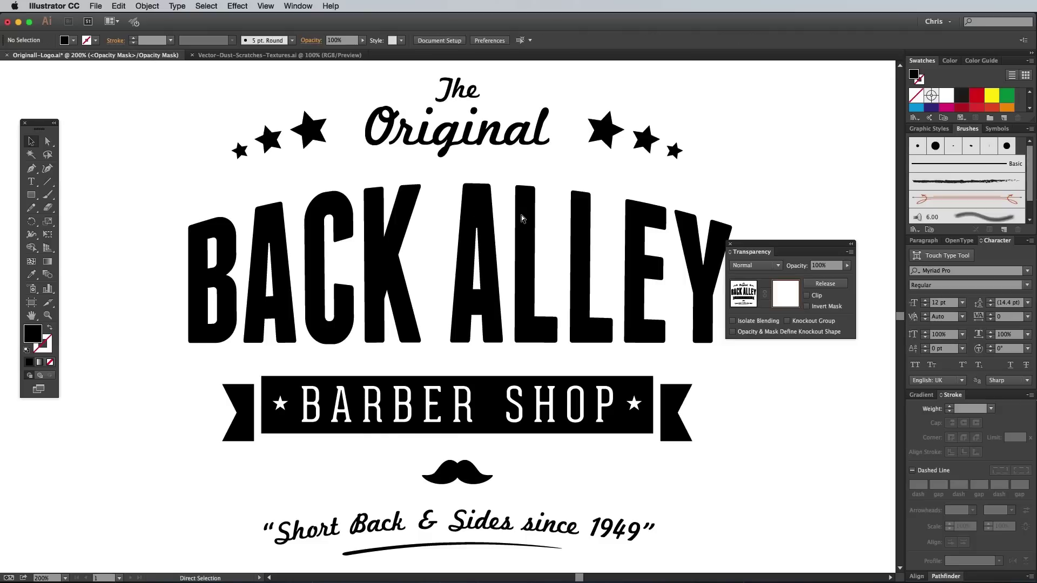
key("ctrl+v")
key("ctrl+minus")
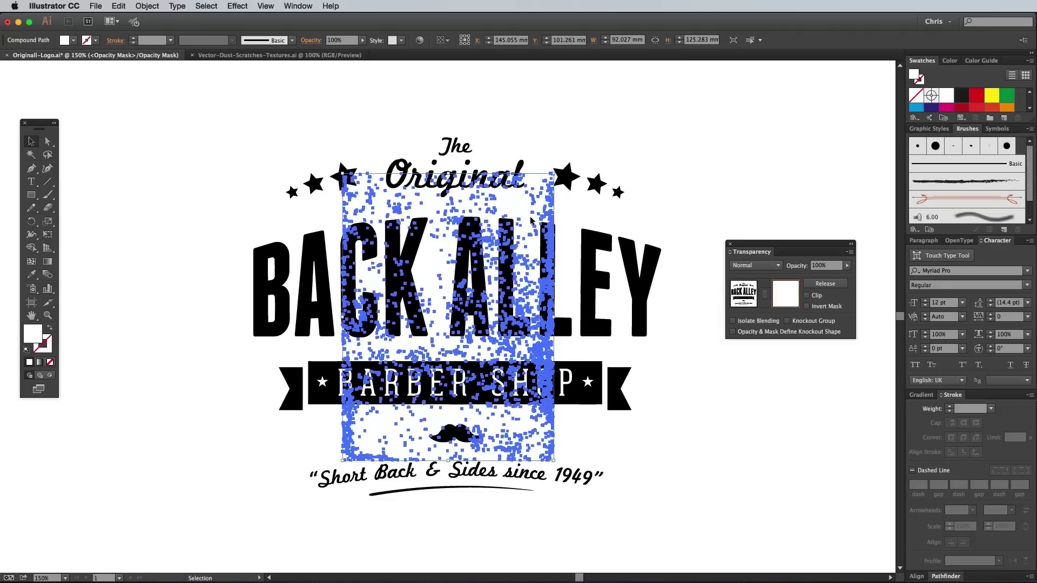
Enlarge the pasted texture to about 191 × 260 mm so it covers the whole logo, and give it a black fill
left_click_drag(342, 174, 133, 89)
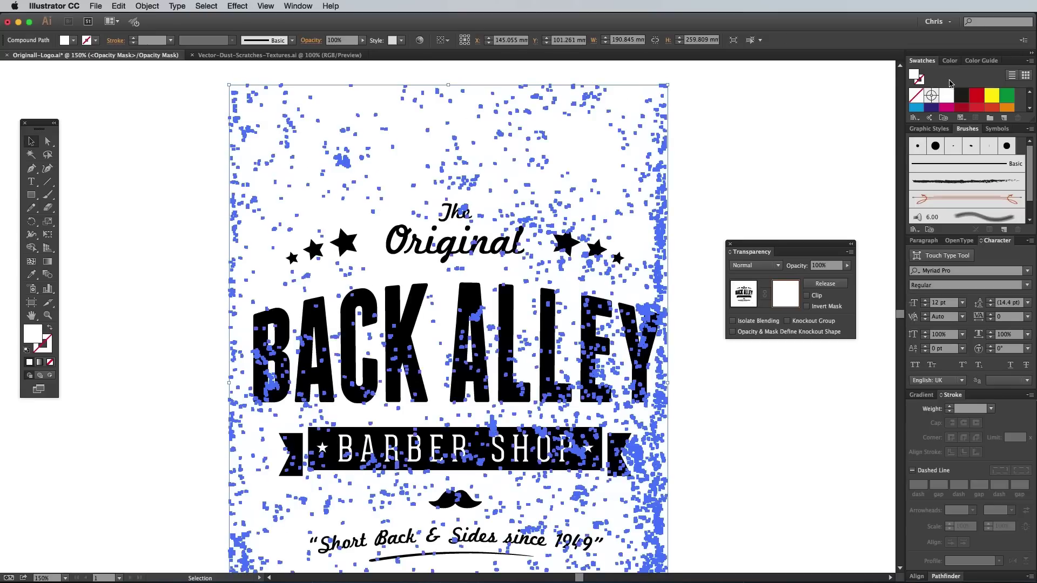
left_click(961, 95)
key("a")
key("v")
left_click_drag(231, 122, 767, 399)
scroll(769, 396, "down", 2)
left_click(768, 392)
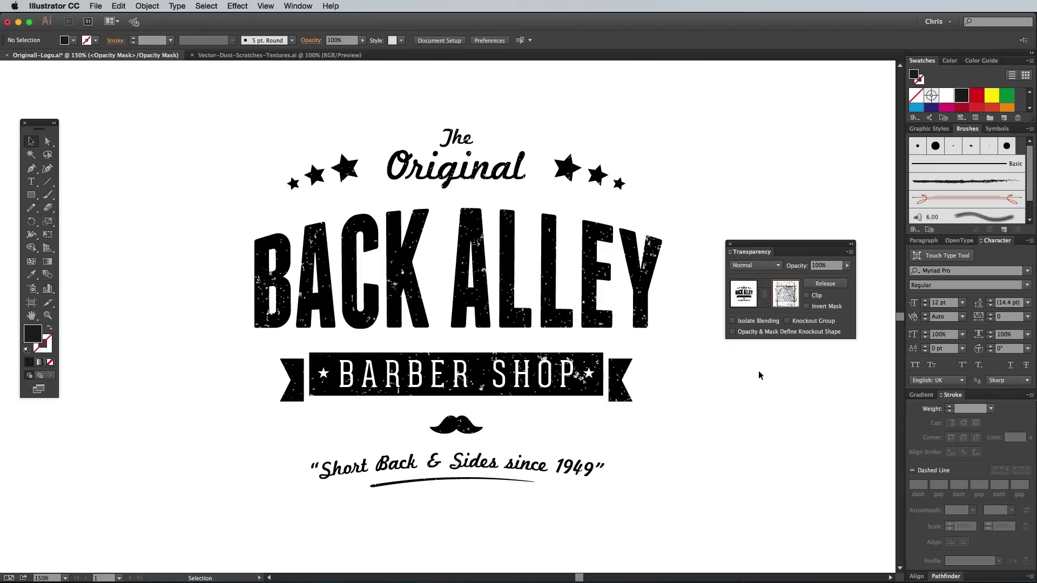
Leave the opacity mask to return to the logo artwork, and dock the floating Transparency controls
left_click(742, 295)
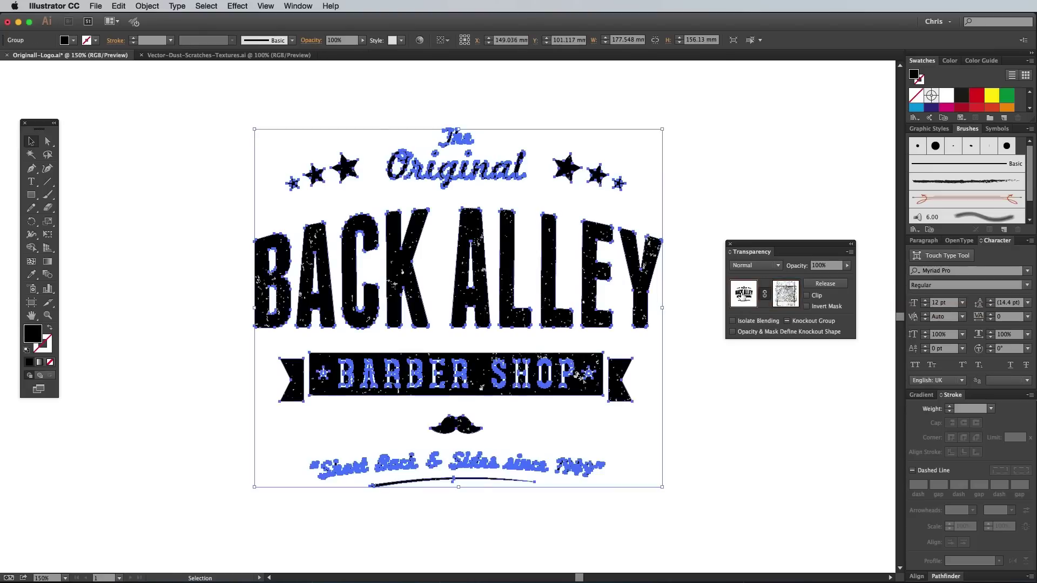
left_click(719, 386)
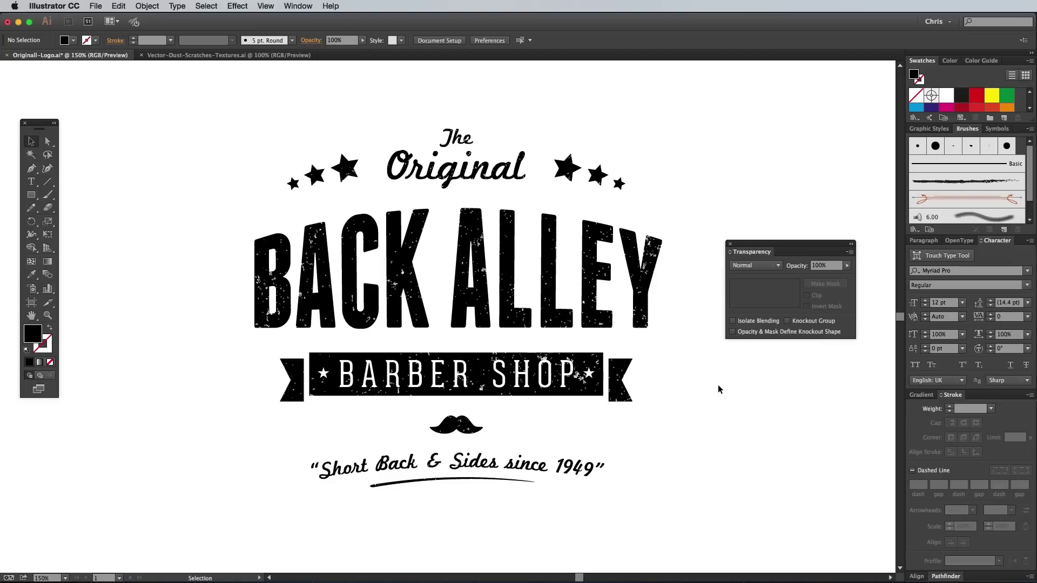
key("super+equal")
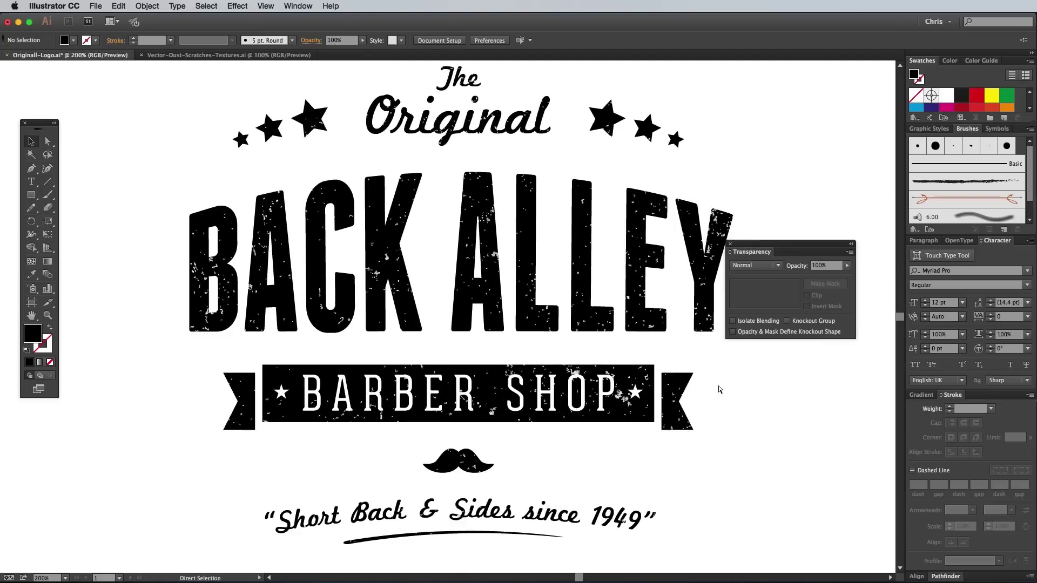
scroll(774, 393, "up", 2)
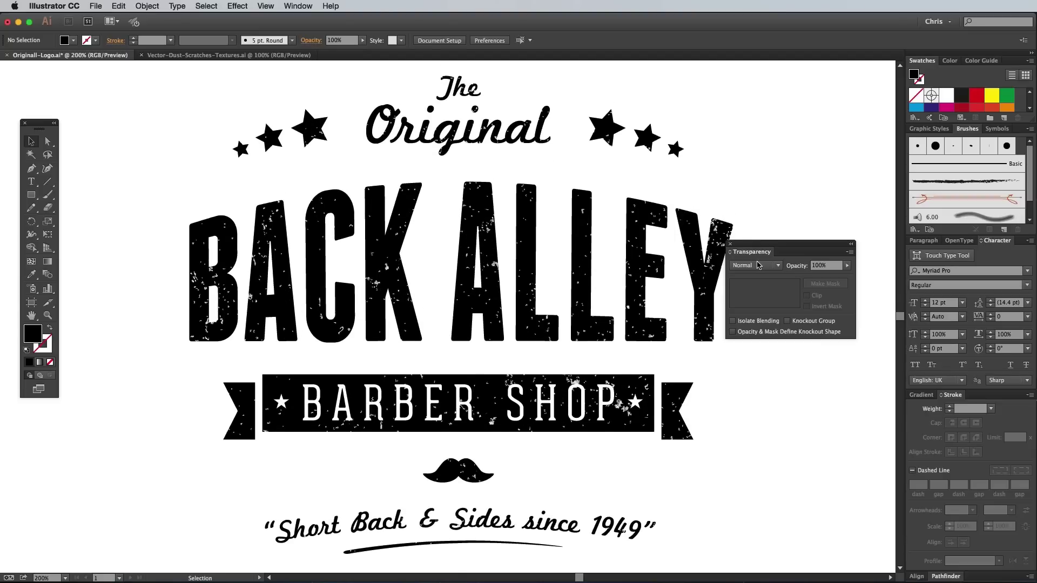
mouse_move(751, 252)
left_mouse_down()
mouse_move(950, 410)
mouse_move(983, 400)
left_mouse_up()
key("super+minus")
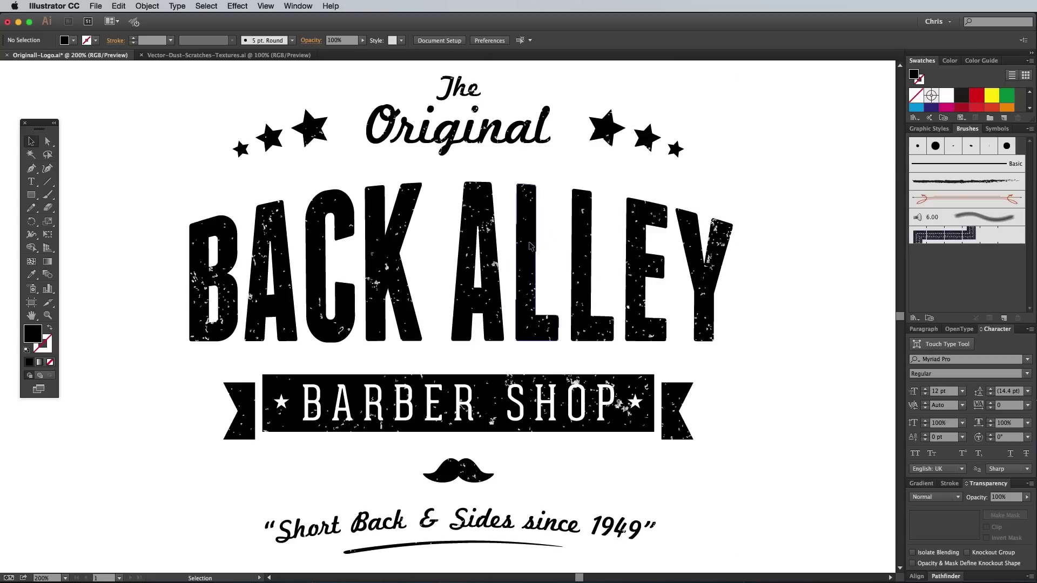
Scale the masked logo up to about 512 mm wide by 450 mm high
key("super+a")
key("super+minus")
key("super+minus")
key("v")
left_click_drag(360, 233, 95, 85)
Apply the Roughen effect to the logo with an absolute size of 0.2 mm, detail of 35/in and smooth points
left_click(234, 4)
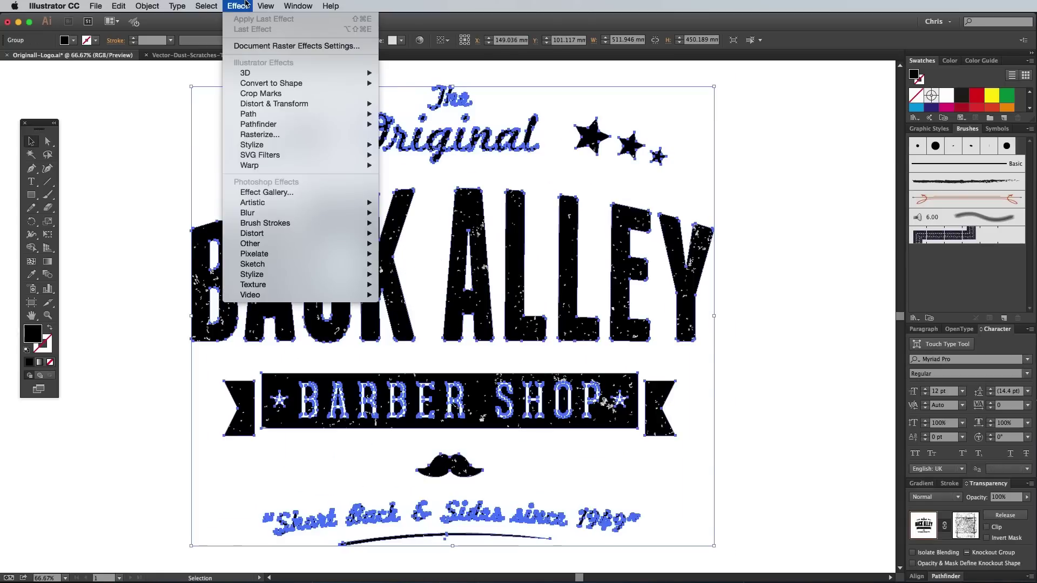
mouse_move(291, 104)
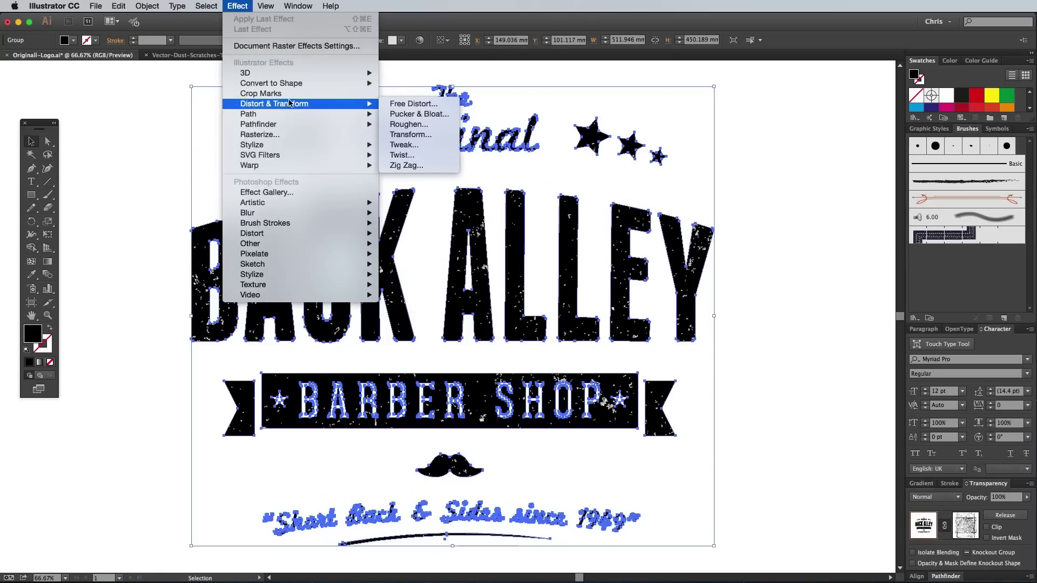
left_click(403, 124)
left_click(841, 311)
left_click(802, 366)
double_click(901, 299)
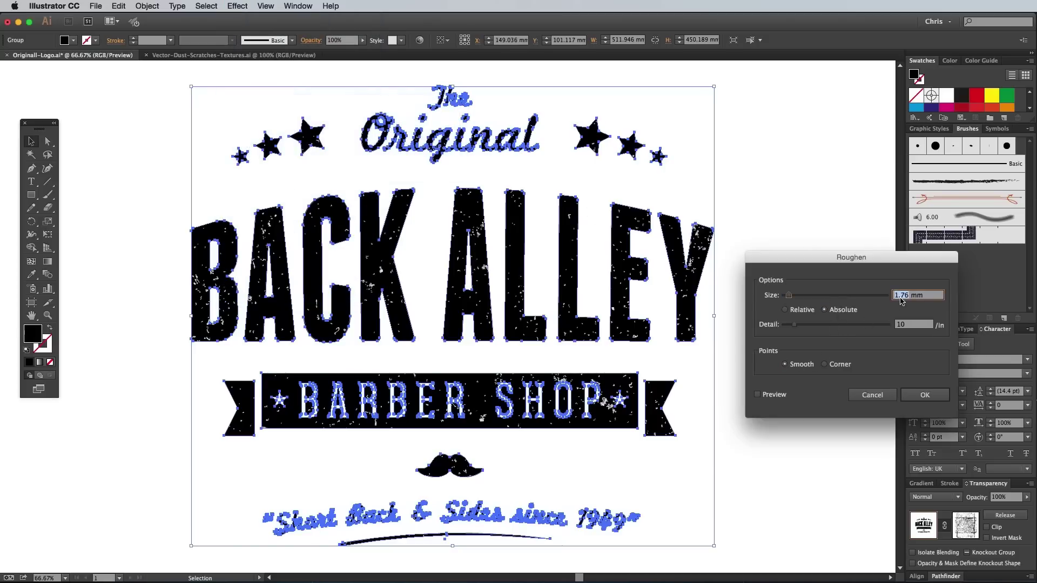
type("0.2")
left_click(824, 310)
left_click_drag(795, 325, 820, 325)
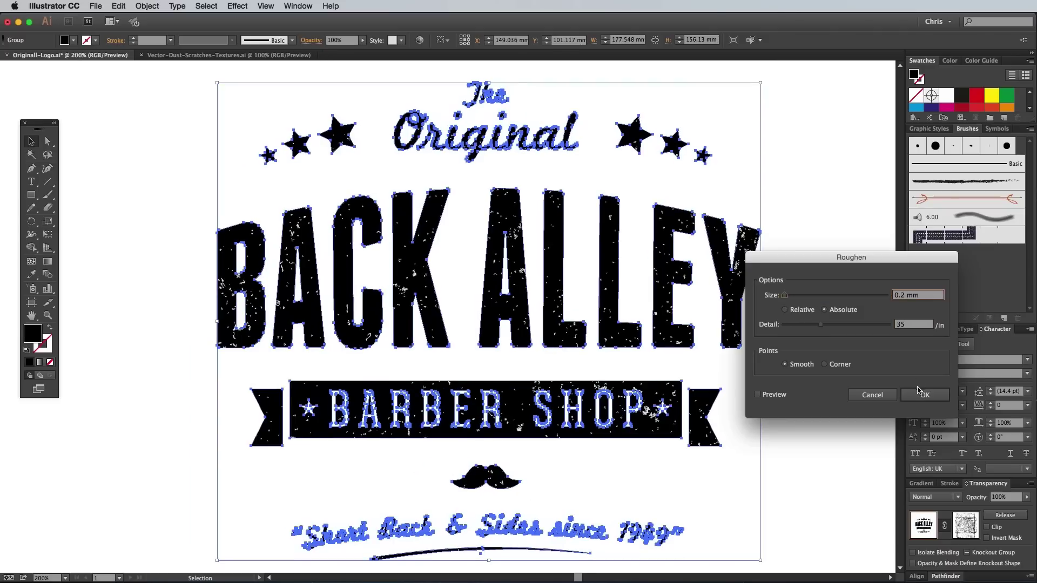
left_click(925, 395)
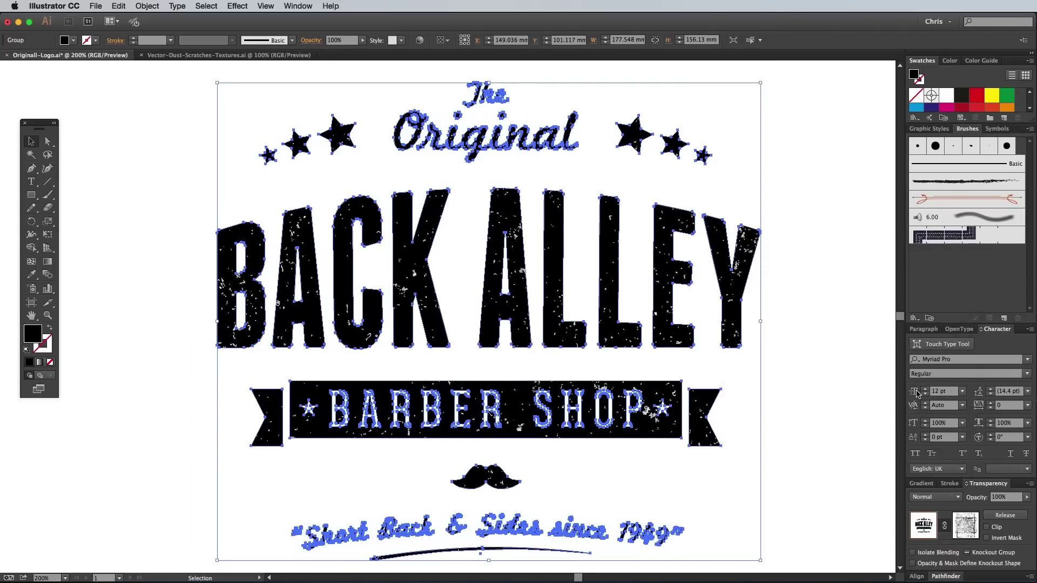
left_click(787, 332)
Examine the logo's roughened edges and worn texture at actual size and close up
key("super+1")
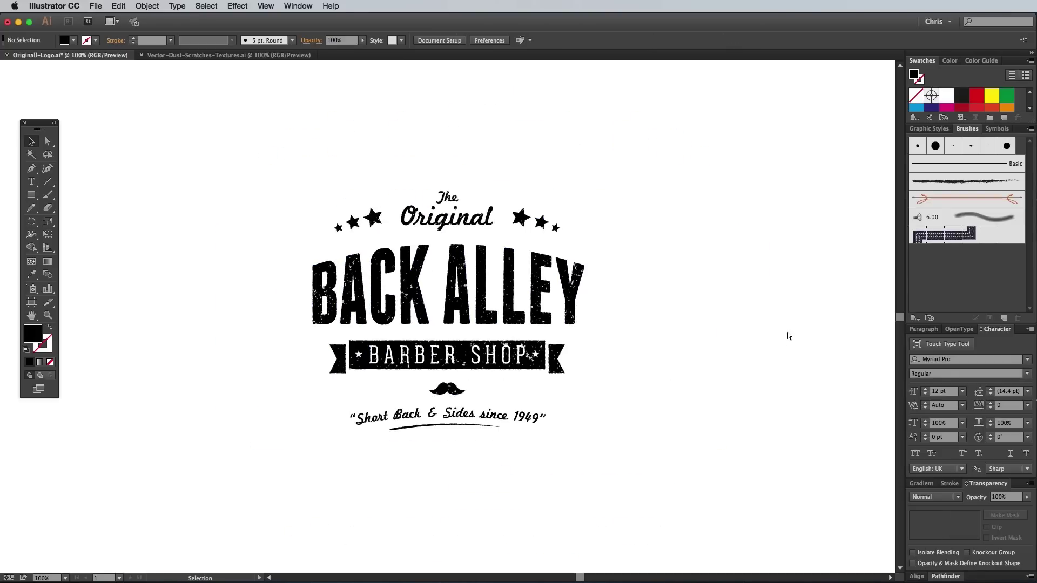
key("super+0")
key("super+plus")
key("super+plus")
key("super+plus")
key("super+plus")
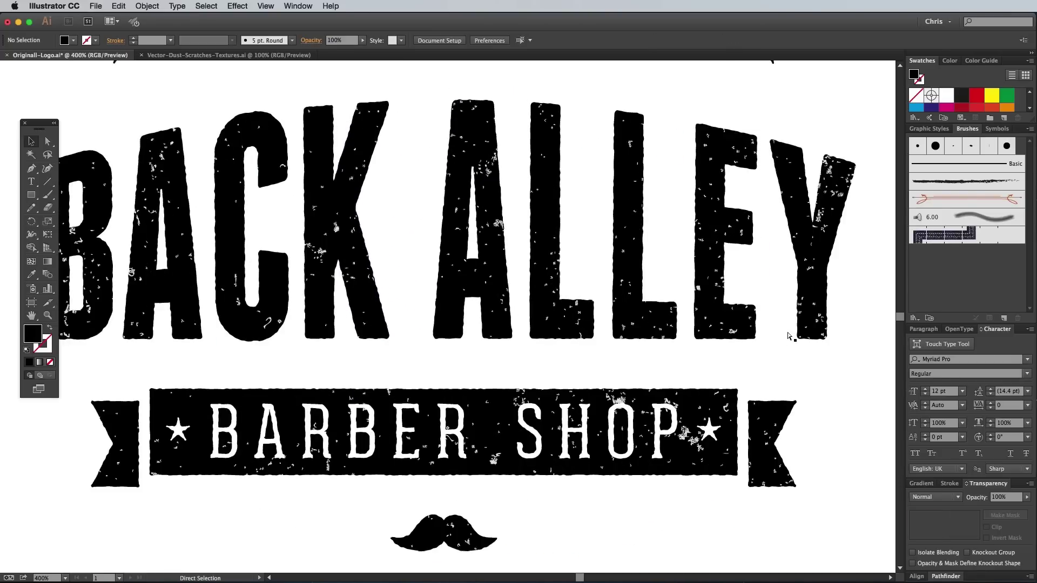
key("super+minus")
key("super+minus")
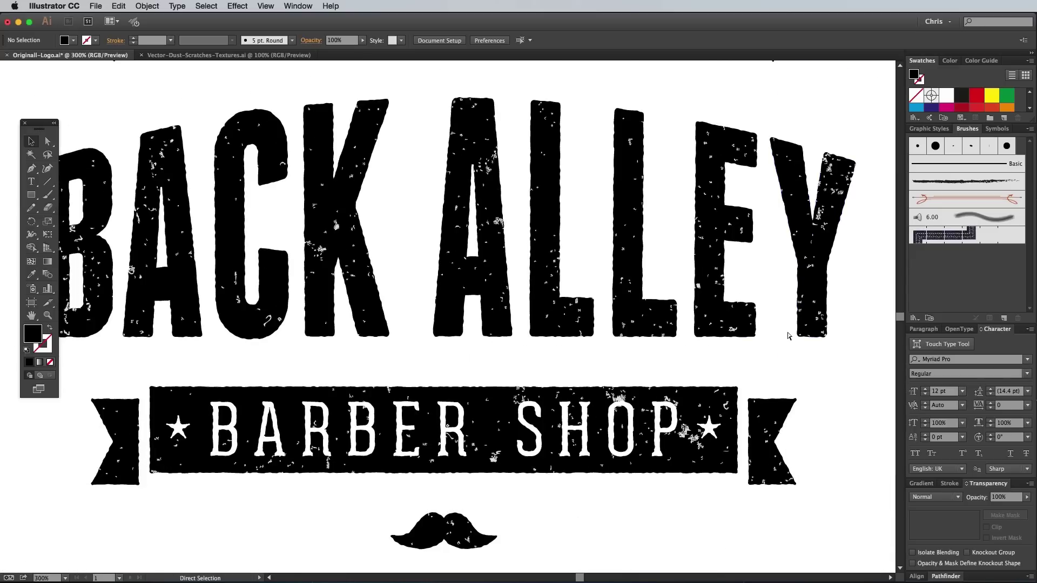
key("super+minus")
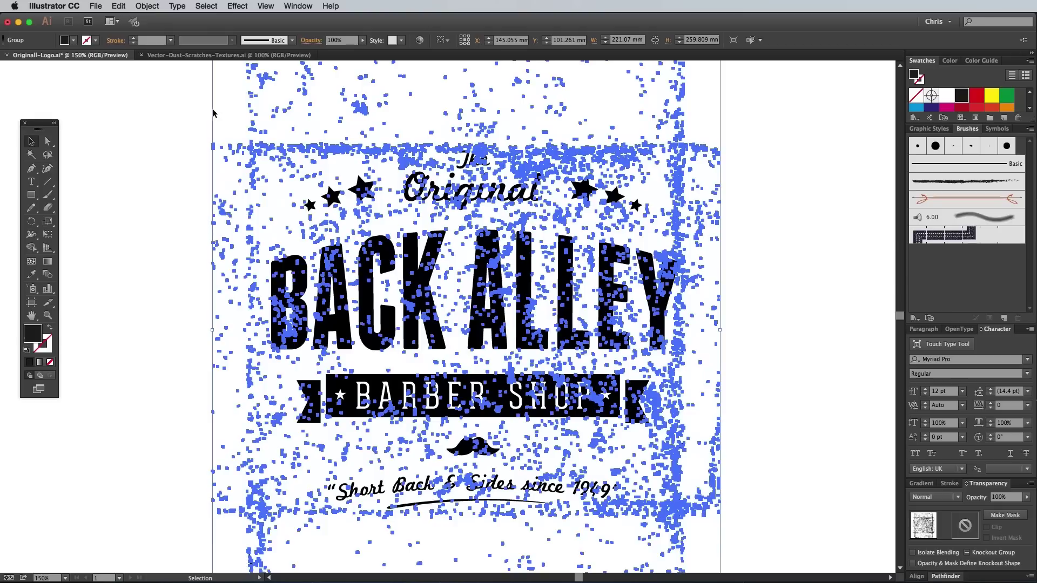
Convert the selected texture group into a compound path
left_click(154, 6)
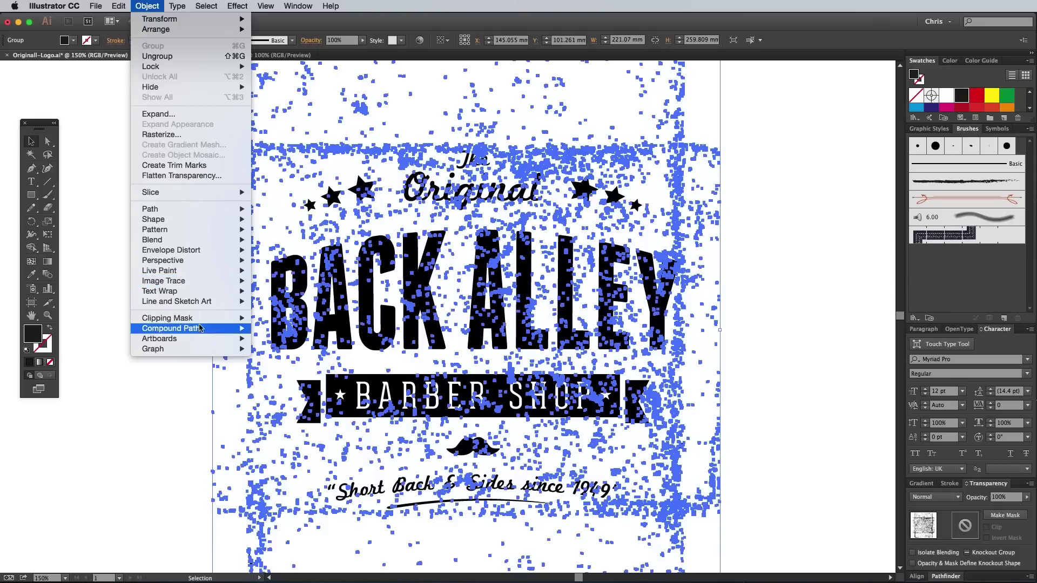
mouse_move(199, 328)
left_click(270, 329)
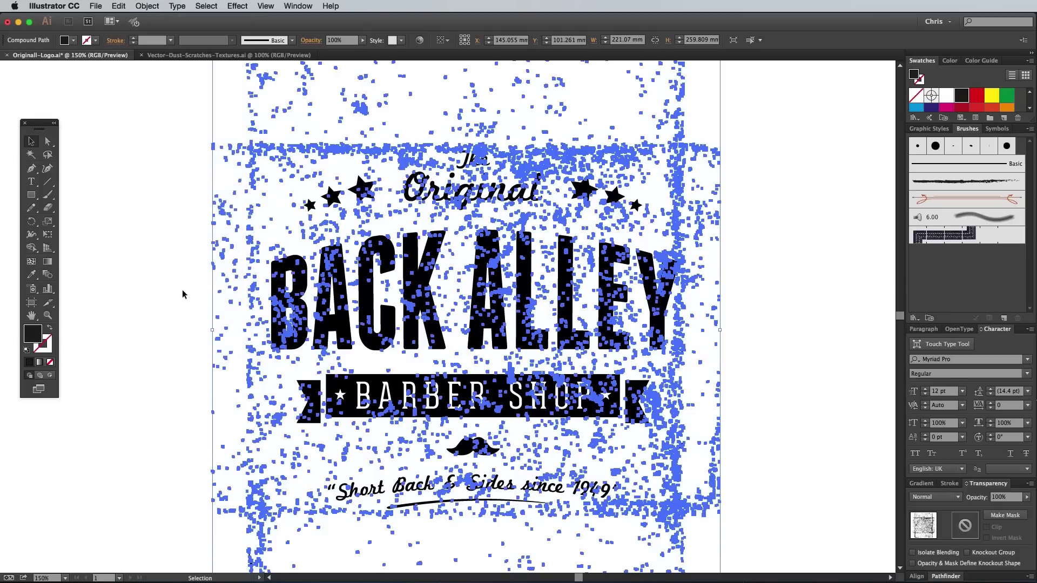
Select all the logo elements without the texture and make them into a single compound path
left_click(337, 324)
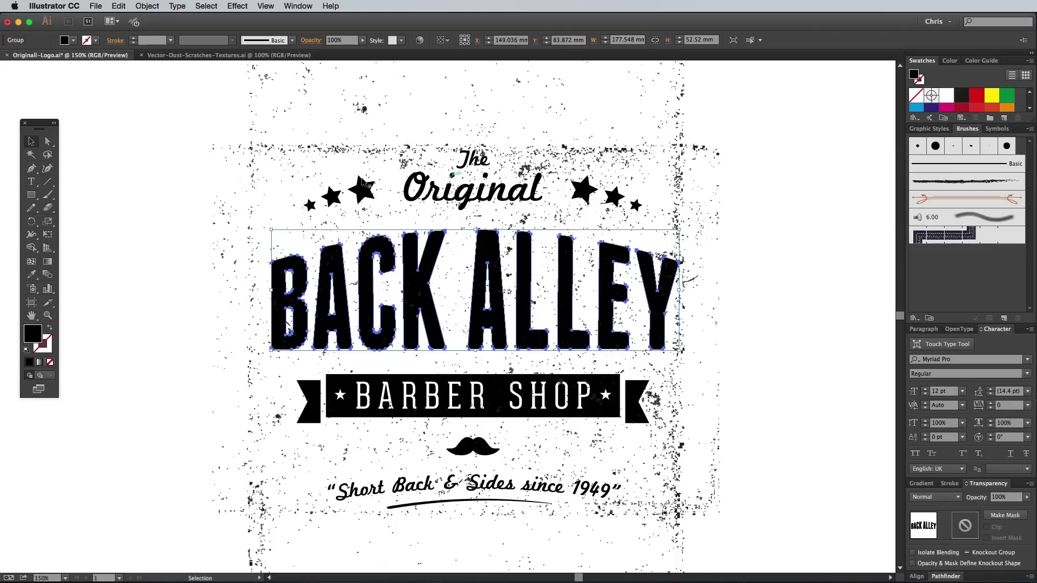
left_click_drag(216, 135, 764, 547)
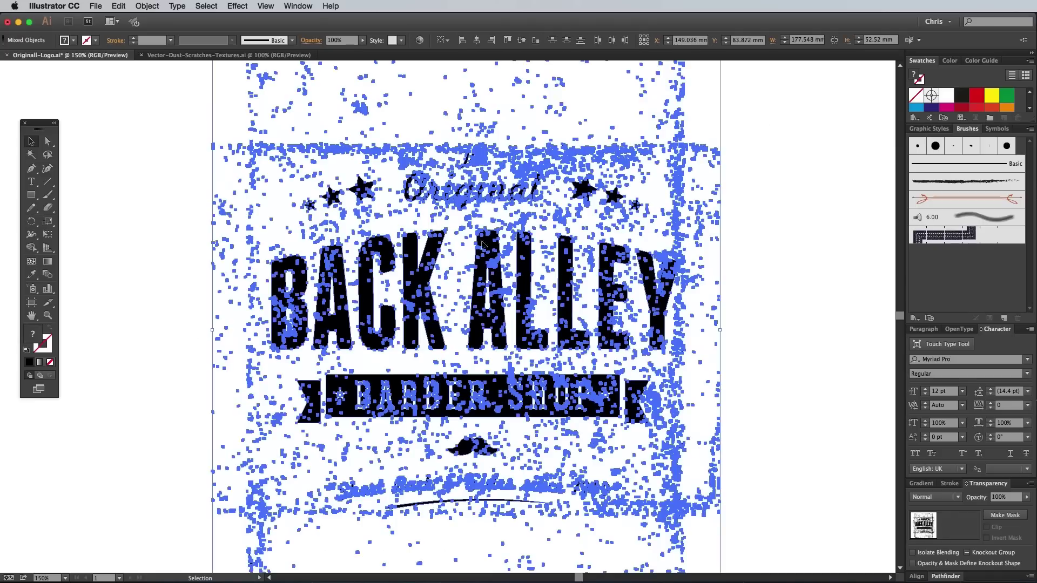
left_click(273, 166, "shift")
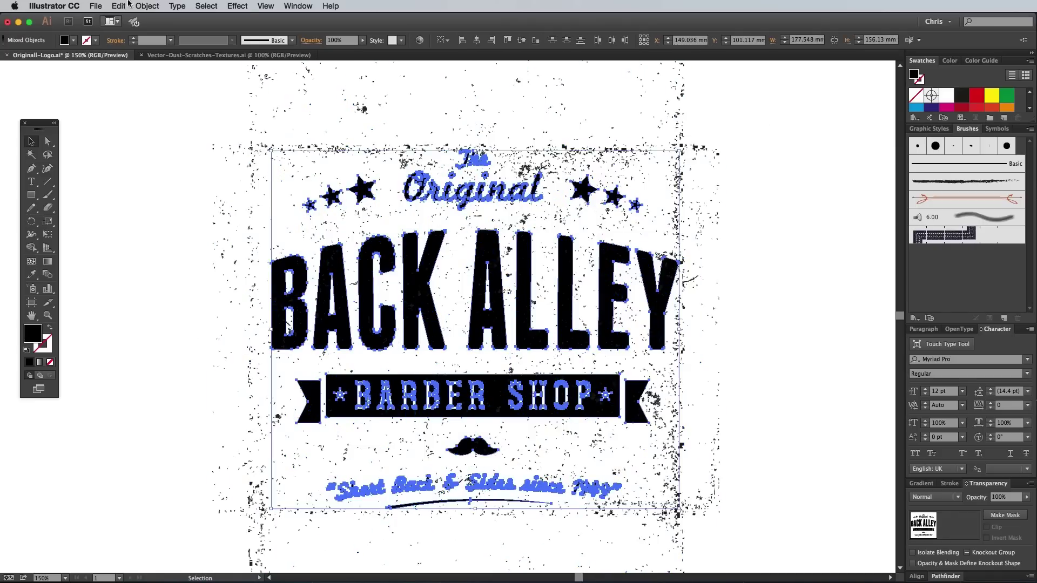
left_click(147, 6)
mouse_move(192, 328)
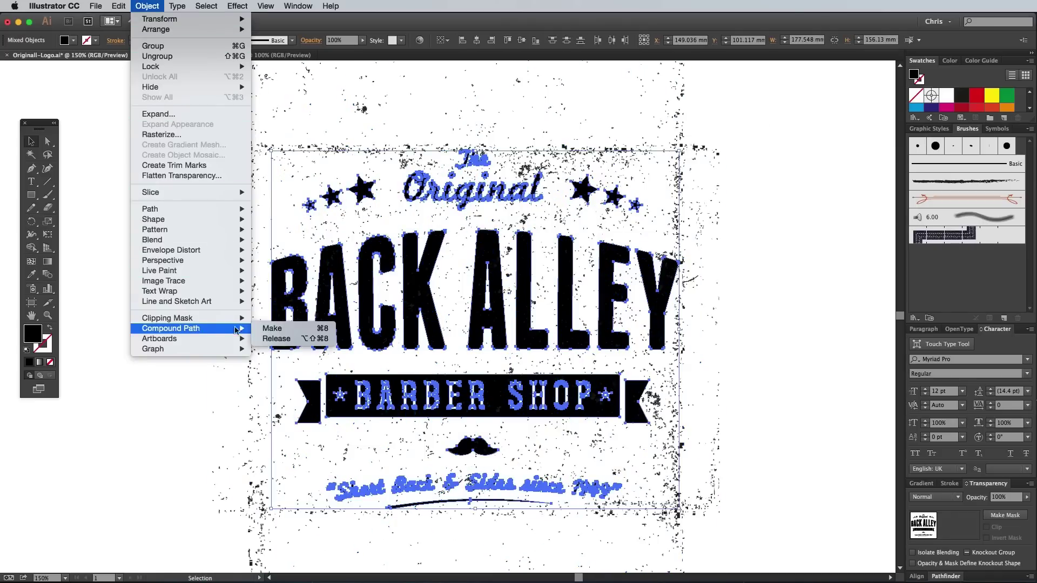
left_click(272, 329)
Select the logo and texture together, subtract the texture from the logo with Minus Front, and inspect the cut-out marks
left_click_drag(186, 179, 361, 279)
left_click_drag(946, 575, 678, 297)
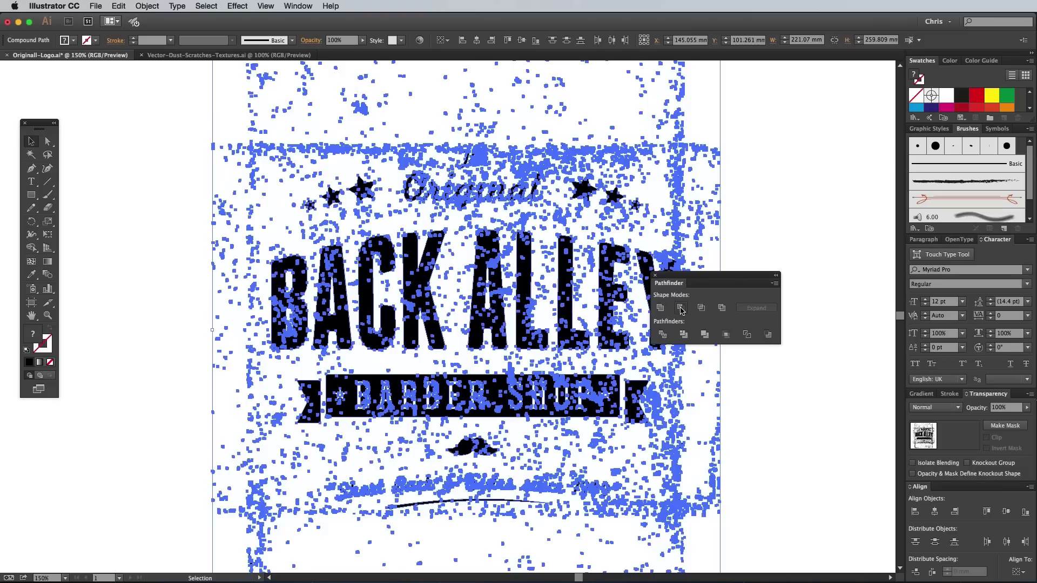
left_click(681, 308)
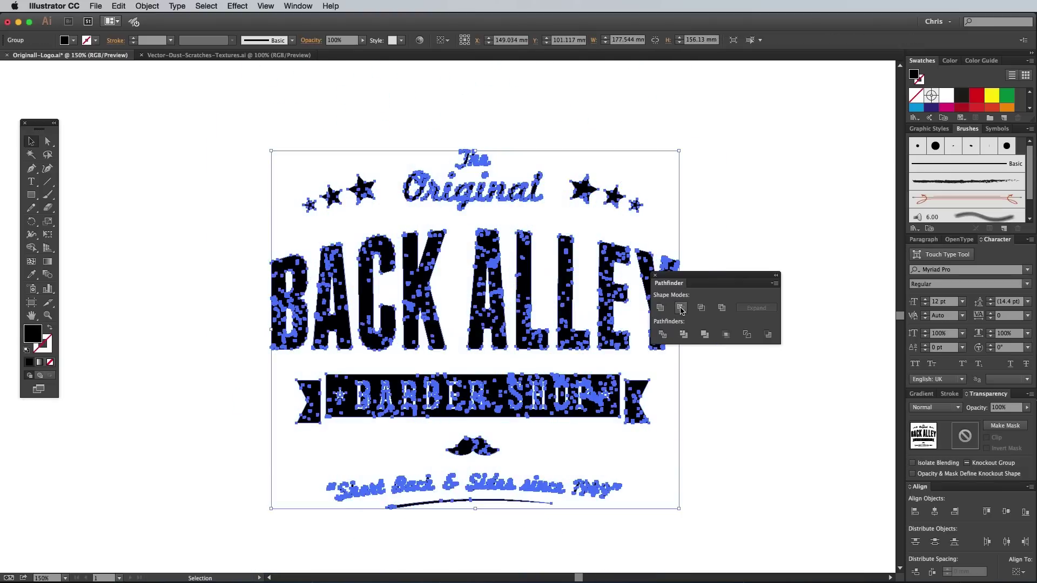
left_click(715, 239)
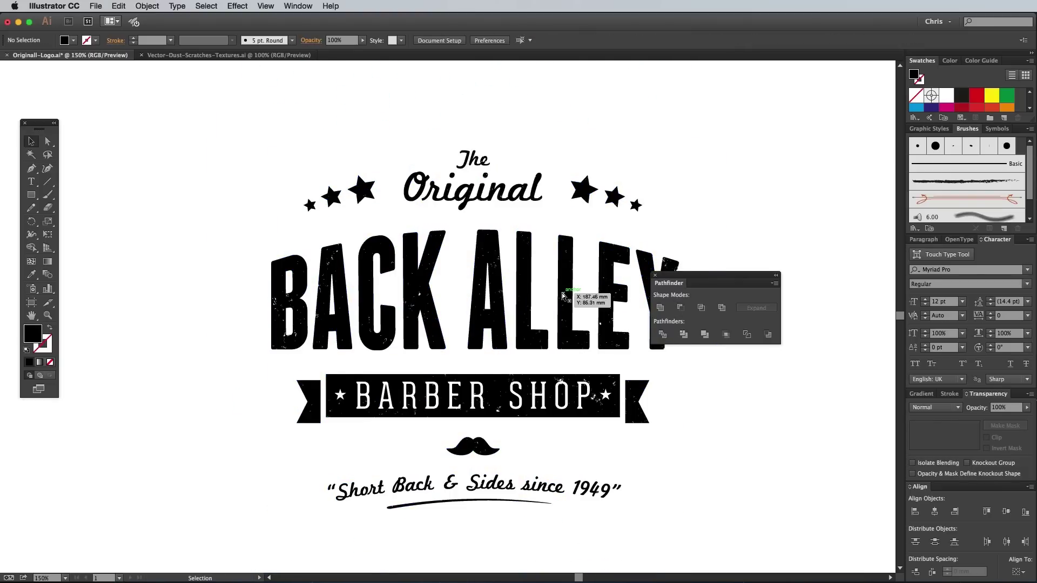
key("super+plus")
key("super+plus")
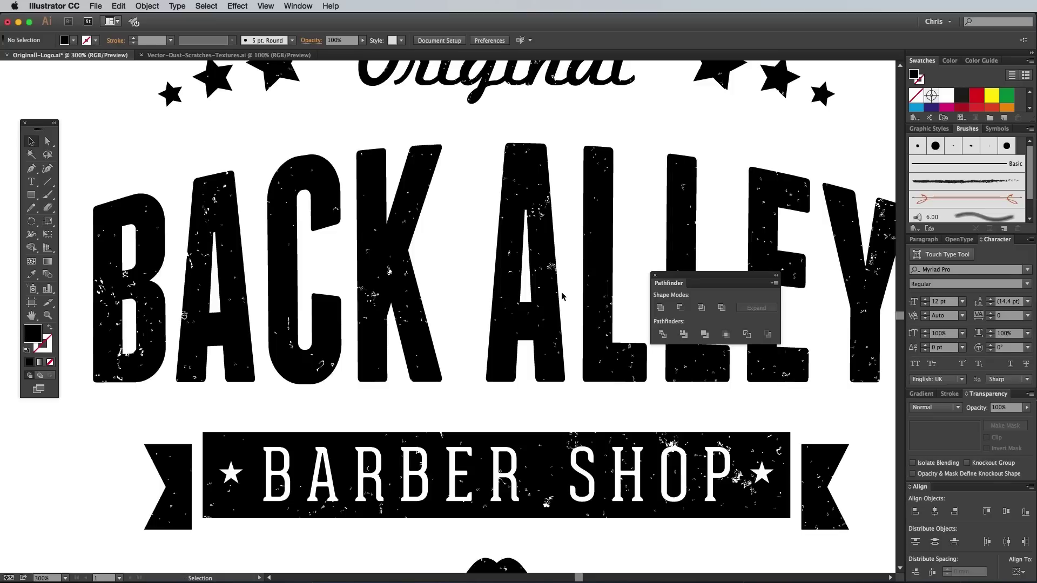
key("super+minus")
key("super+minus")
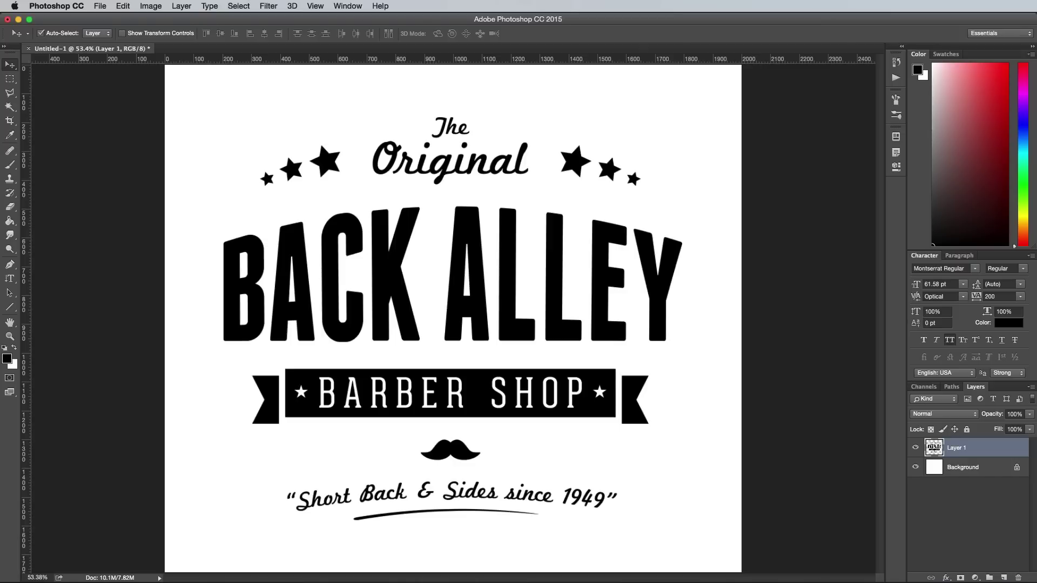
Convert Layer 1 to a smart object and apply a Ripple filter with amount 20% and size Large
right_click(974, 452)
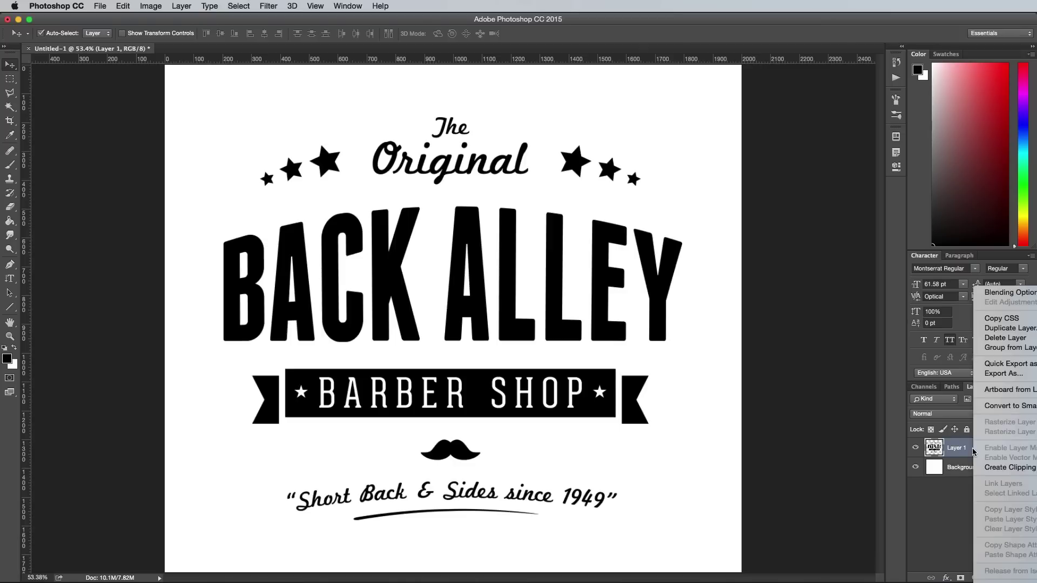
left_click(1022, 409)
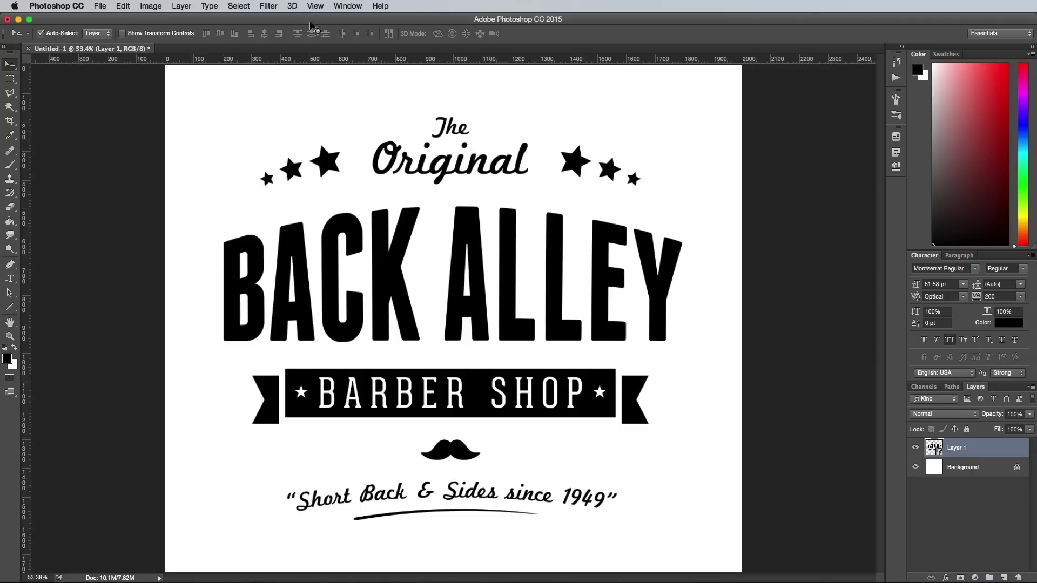
left_click(268, 6)
mouse_move(346, 157)
left_click(416, 185)
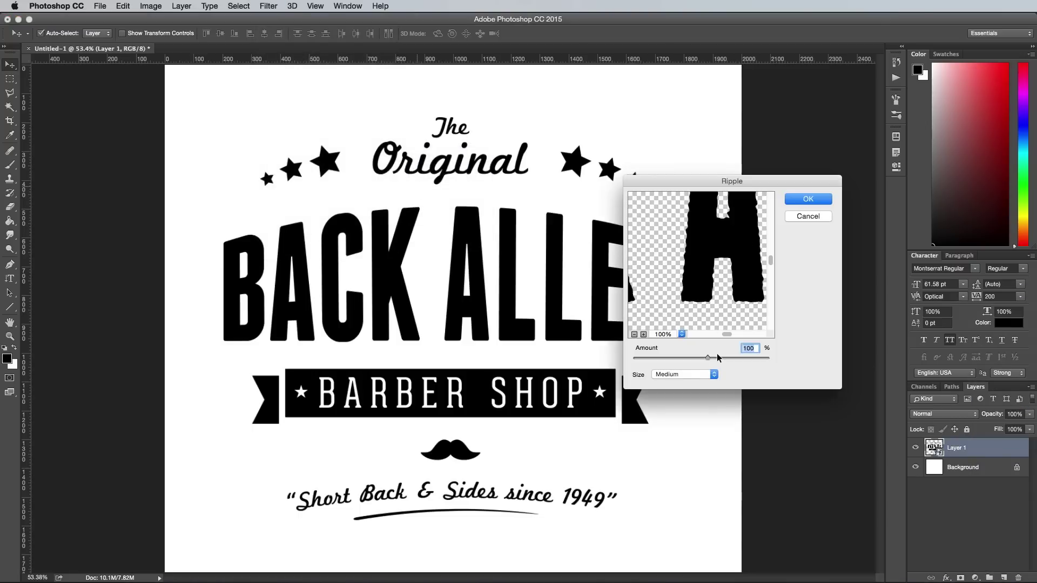
left_click(713, 374)
key("Return")
type("20")
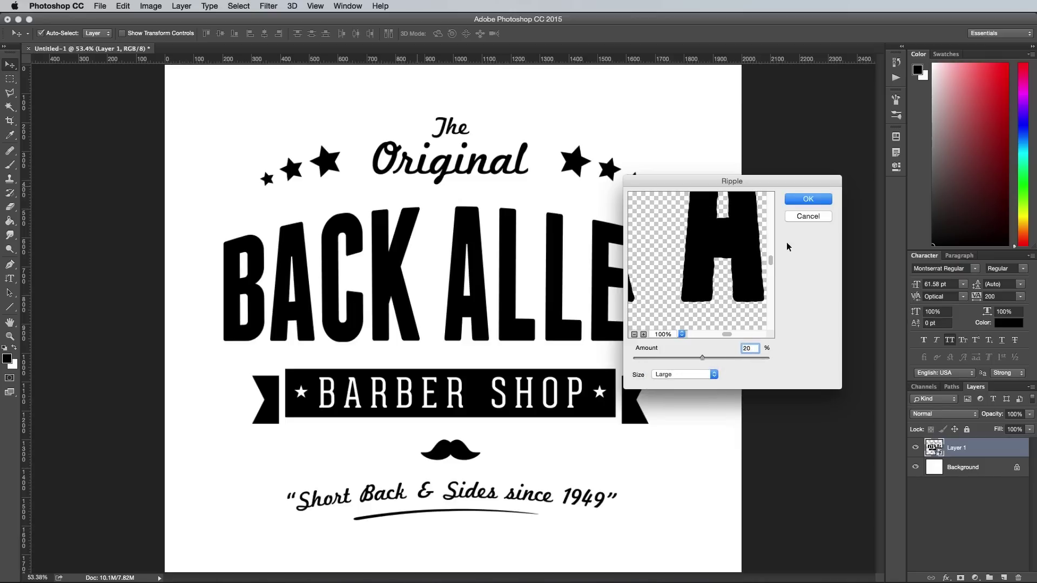
left_click(801, 199)
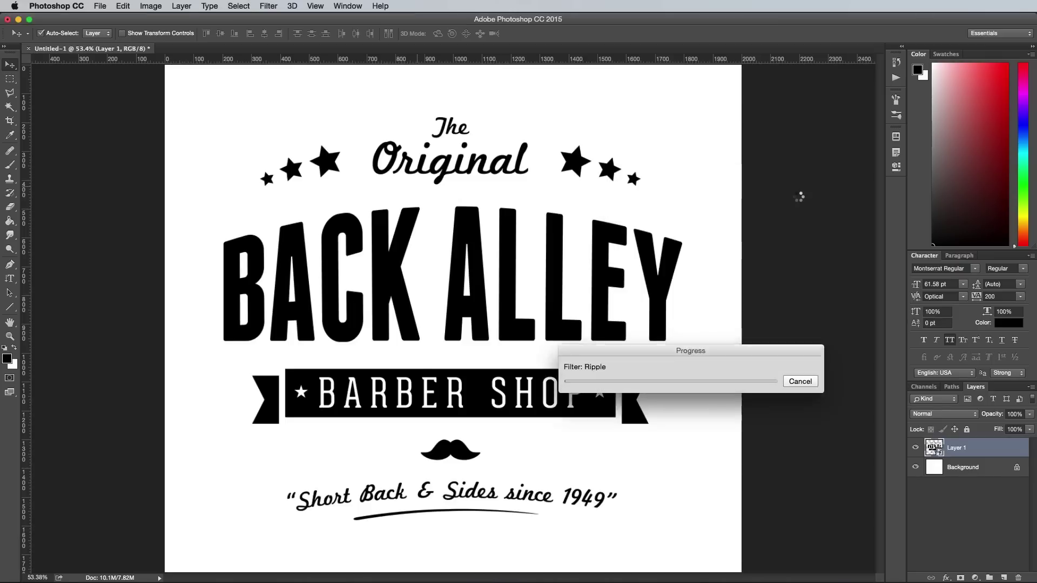
Apply a Levels adjustment to the logo layer, raising the black output level to 121
left_click(149, 6)
mouse_move(170, 36)
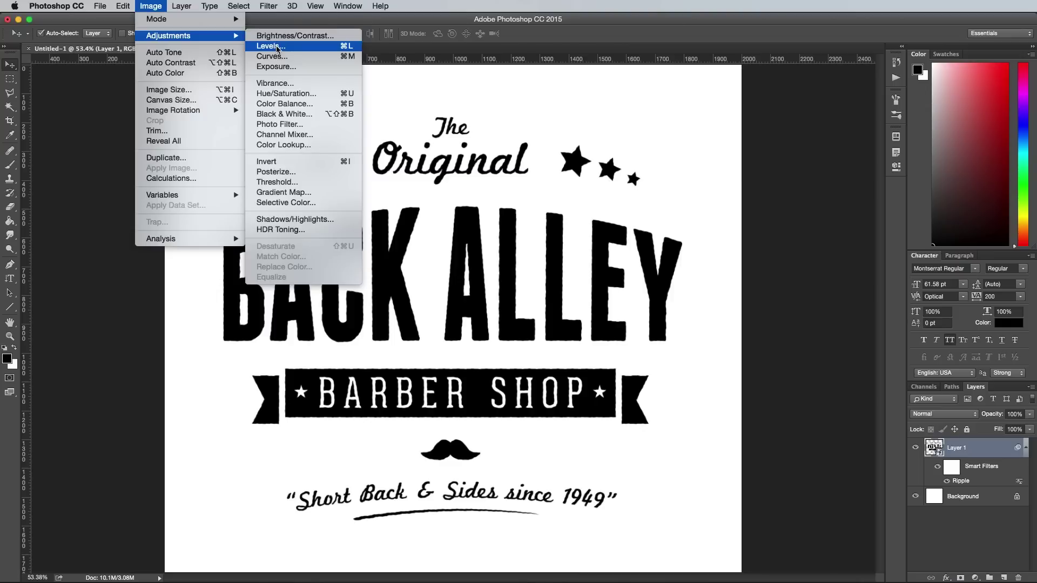
left_click(277, 48)
left_click_drag(594, 428, 658, 427)
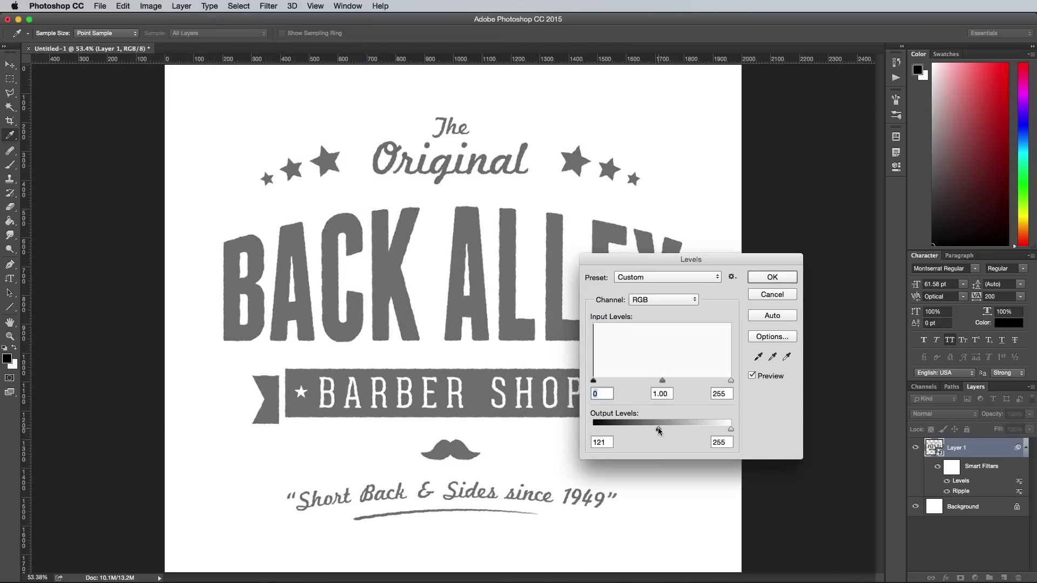
left_click(774, 277)
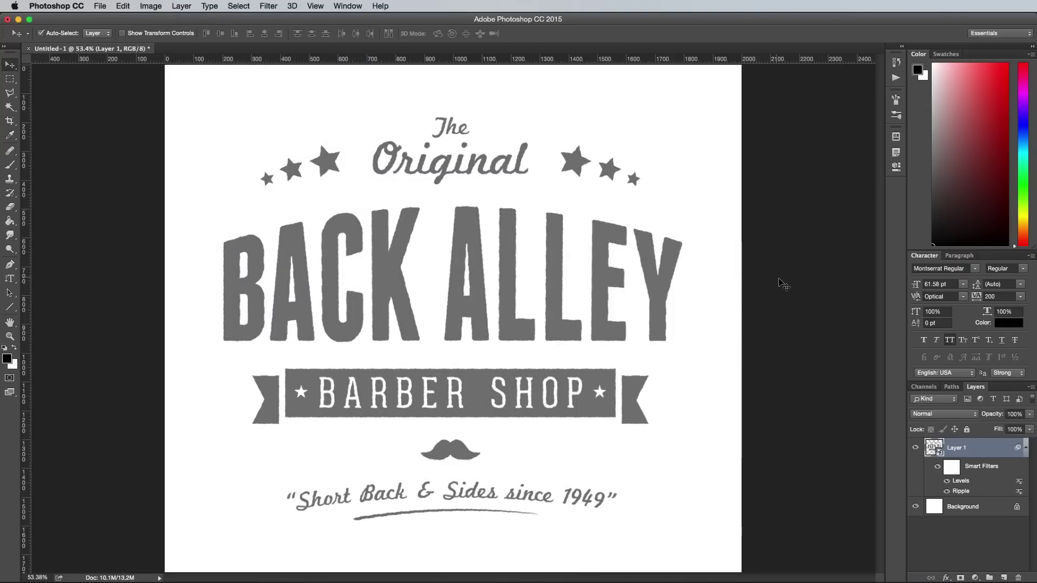
Add a 13 px inside Stroke in black (000000) to the logo layer
double_click(991, 454)
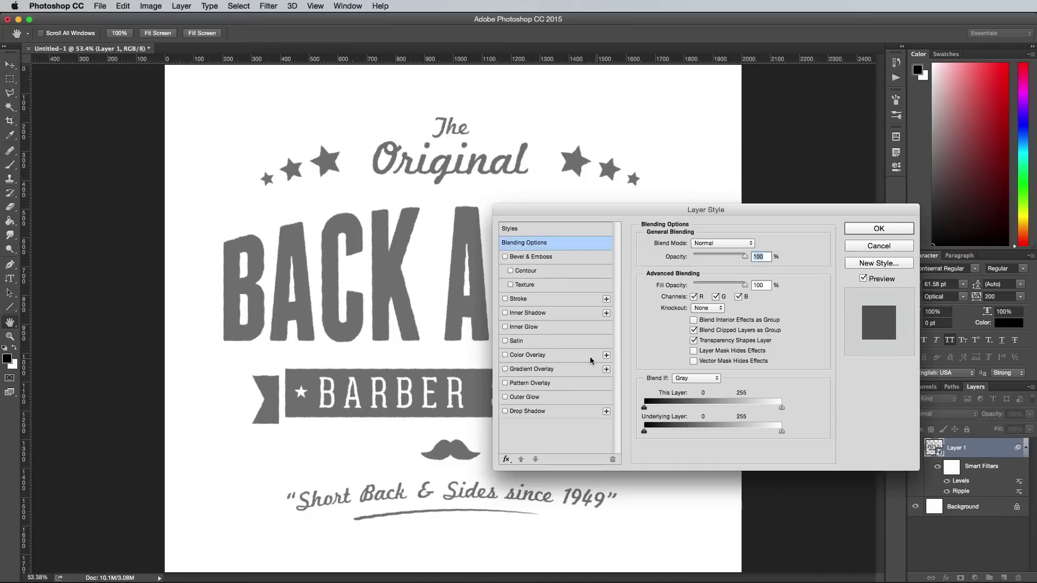
left_click(520, 299)
type("13")
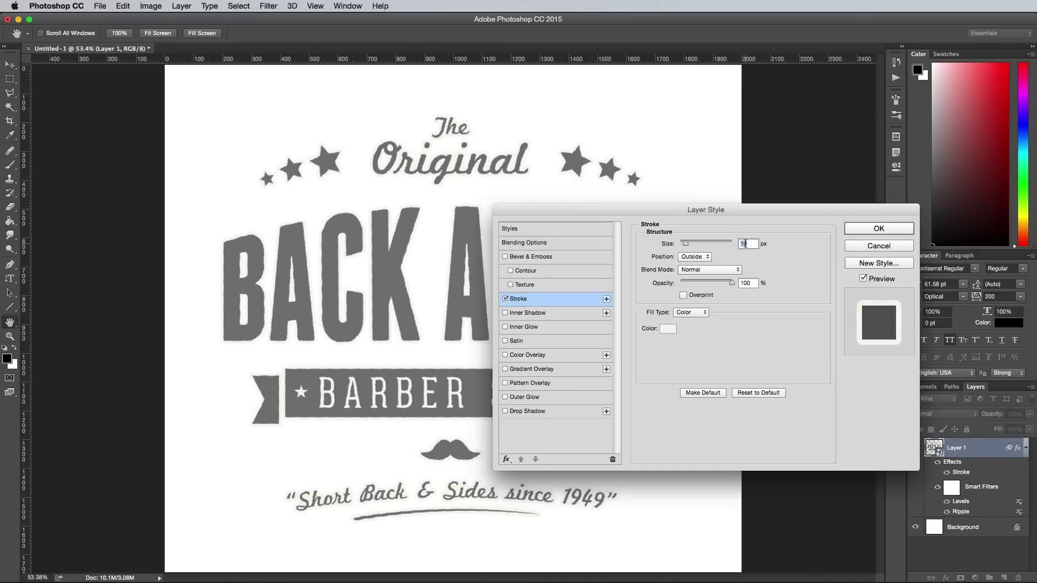
key("Tab")
left_click(694, 257)
left_click(694, 265)
left_click(668, 329)
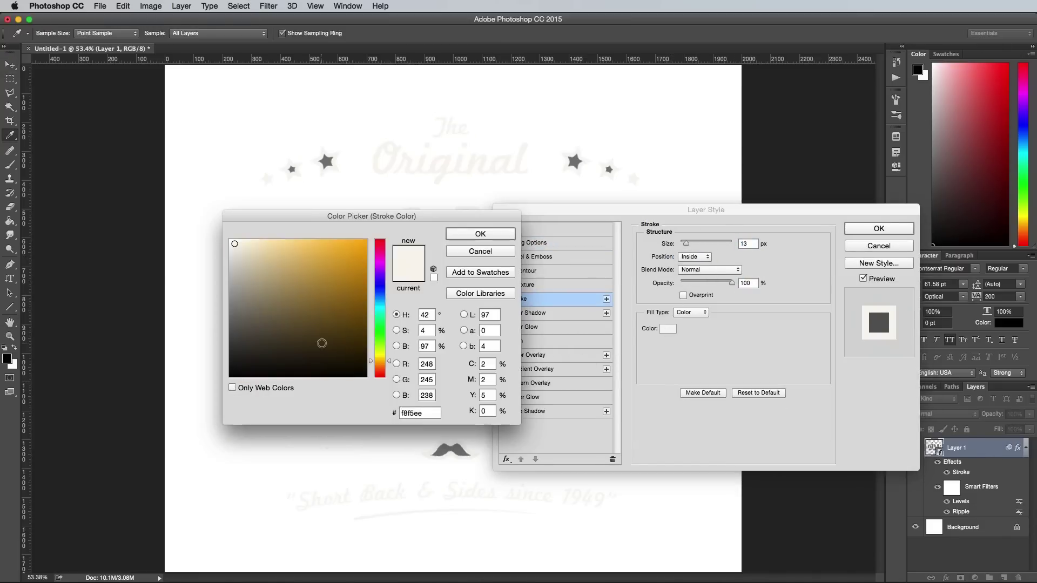
type("000000")
key("Return")
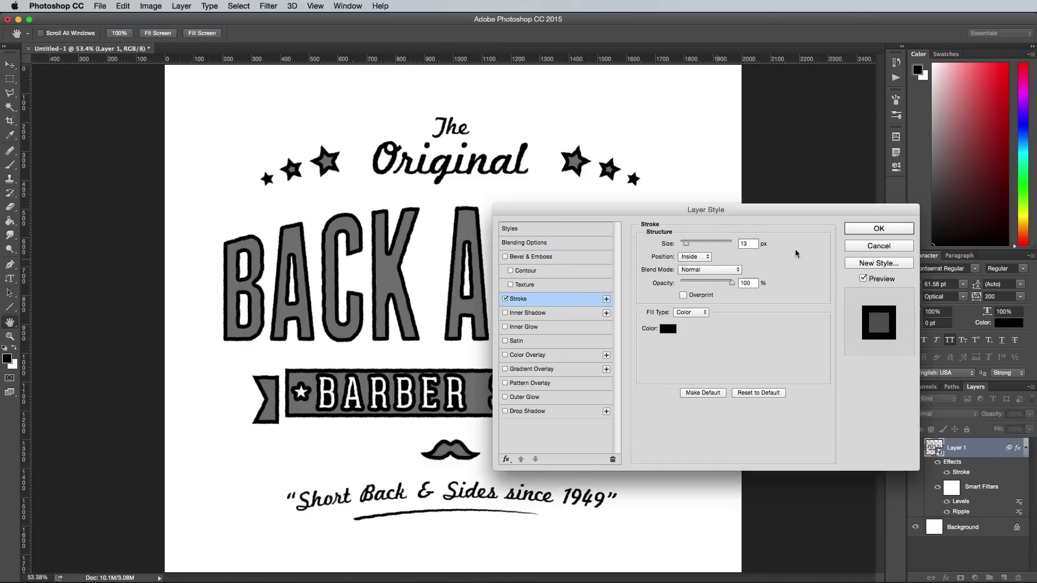
left_click(868, 229)
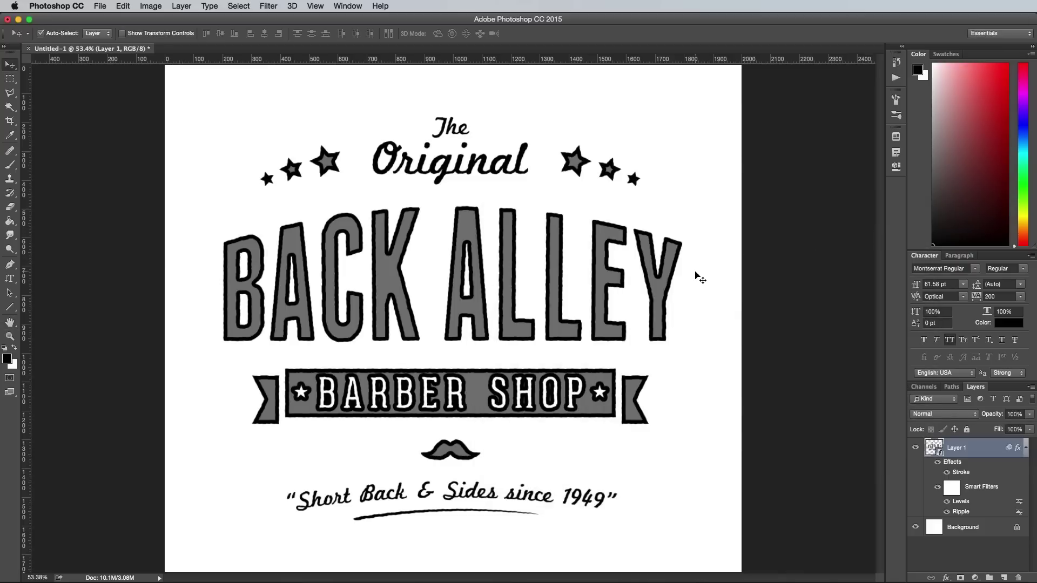
Apply a Mezzotint filter of type Grainy Dots to the logo layer
left_click(270, 6)
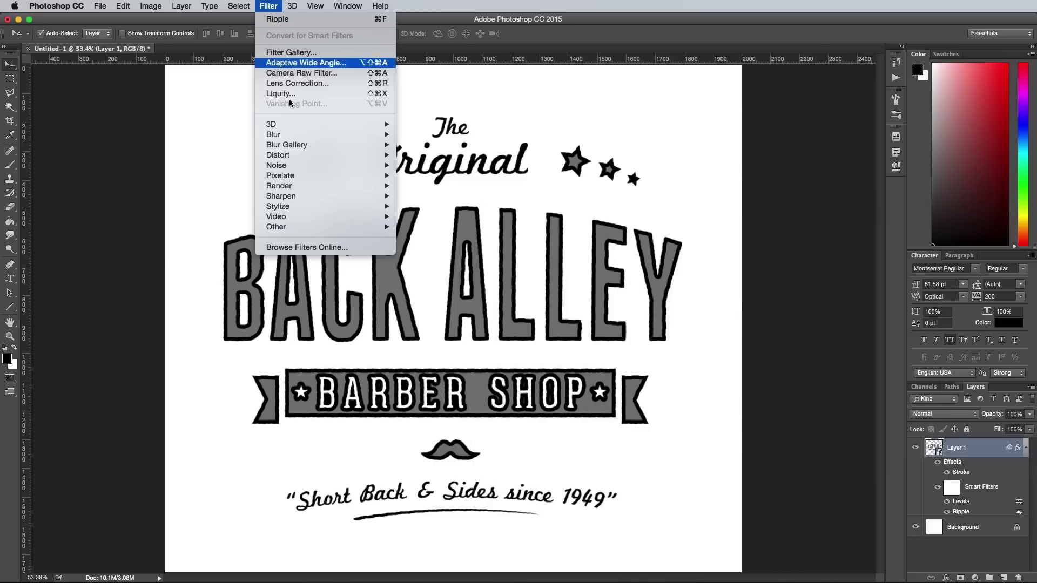
mouse_move(335, 176)
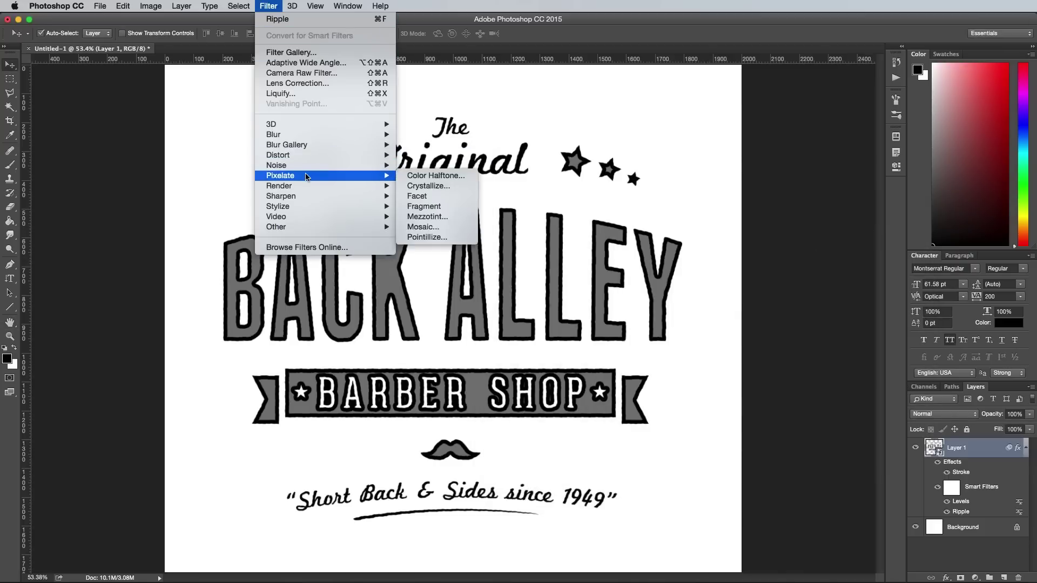
left_click(426, 217)
left_click(660, 361)
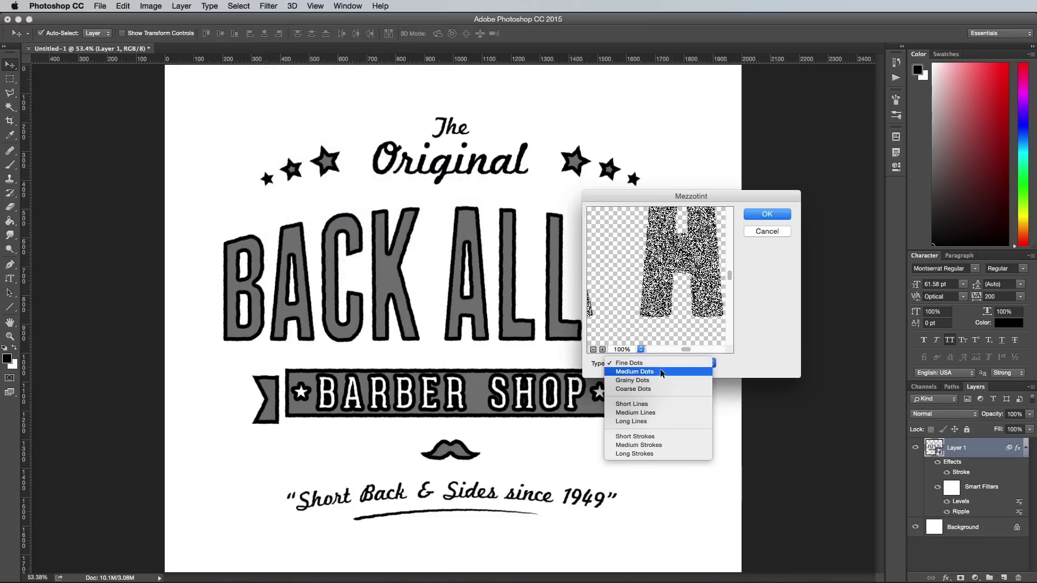
left_click(659, 377)
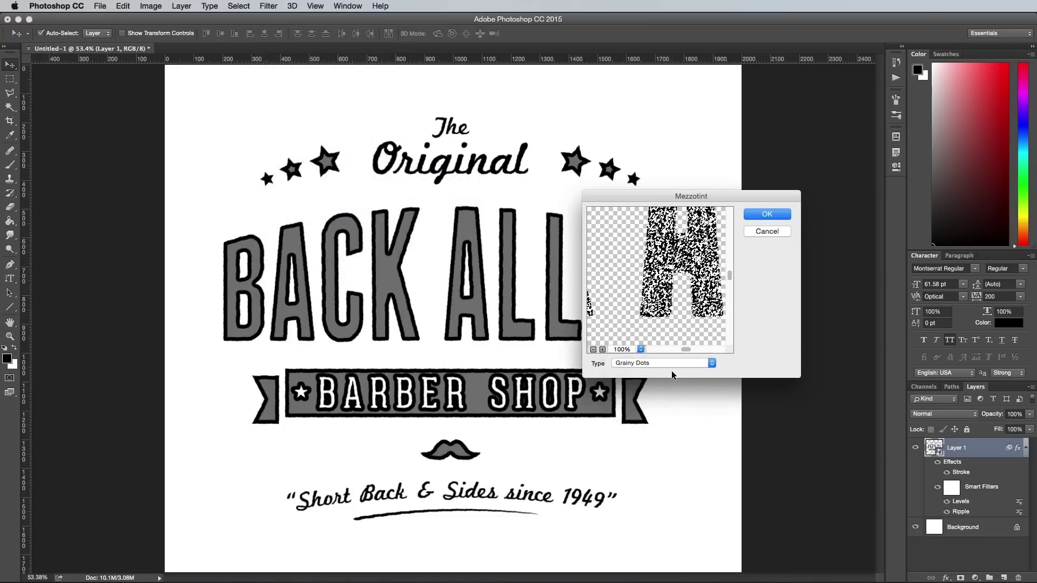
left_click(765, 216)
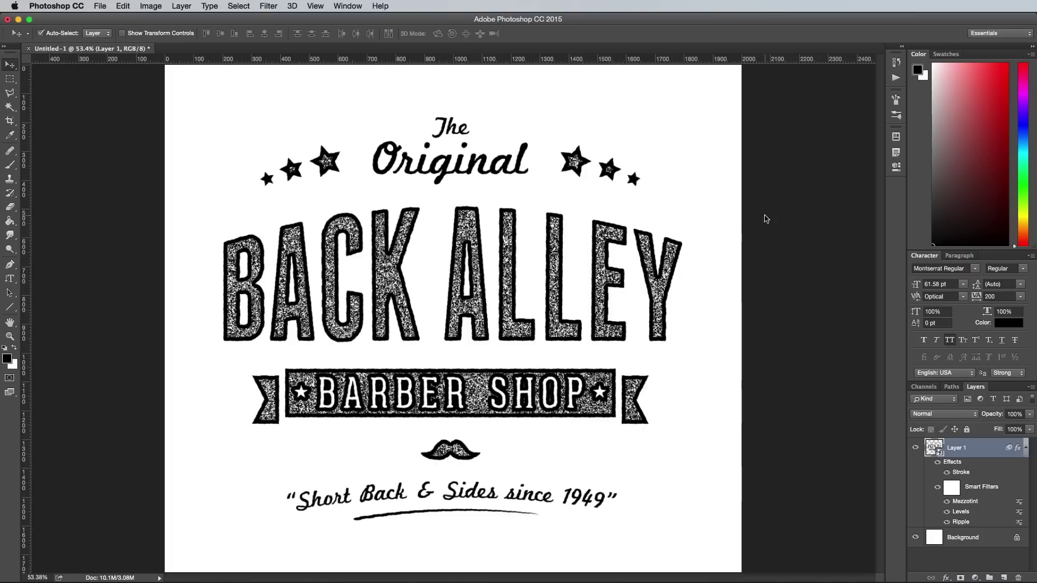
Apply the Stamp sketch filter to the logo with Light/Dark Balance 1 and Smoothness 4
left_click(269, 6)
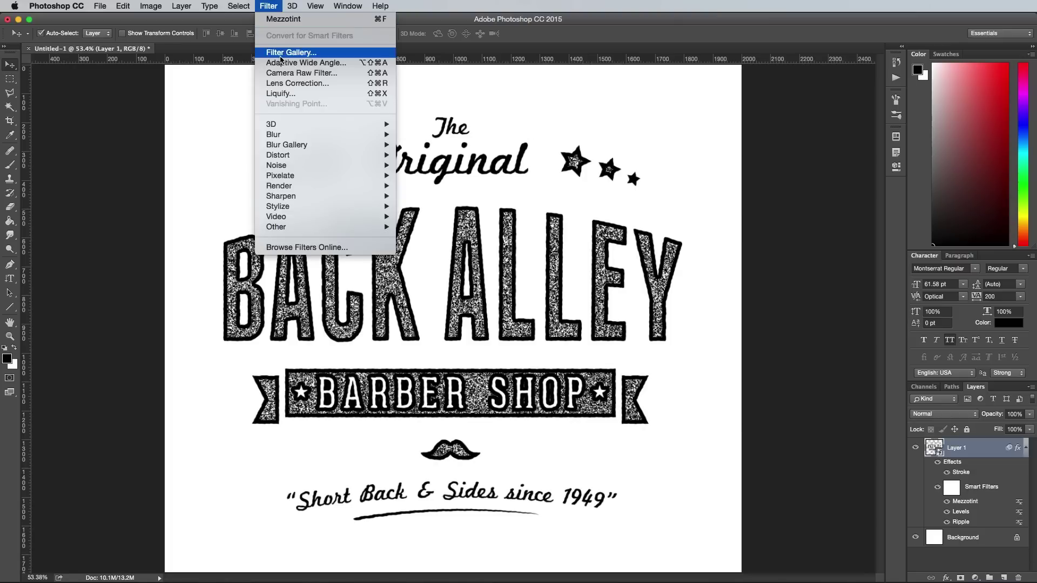
left_click(282, 54)
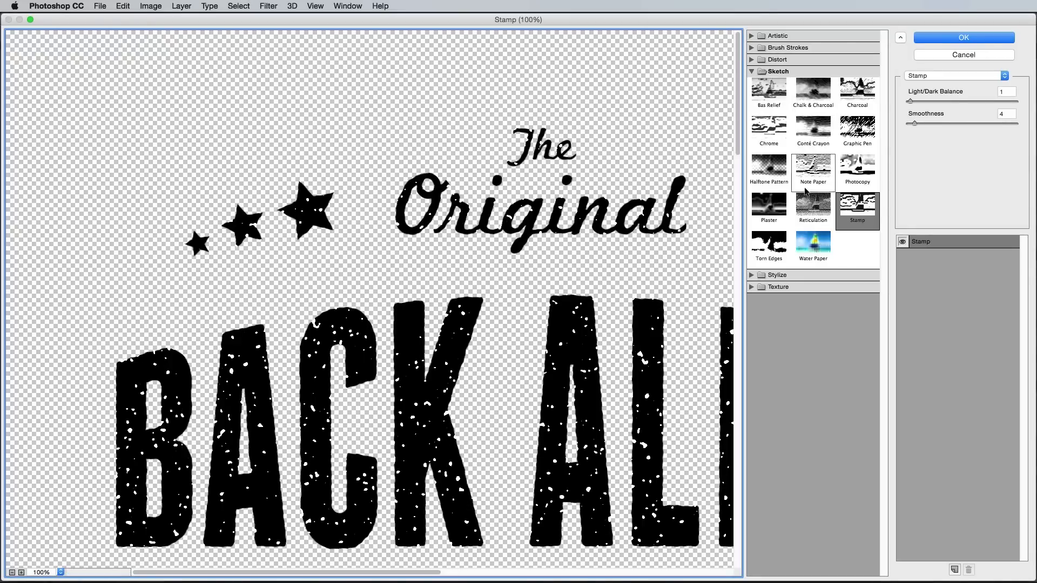
left_click(863, 211)
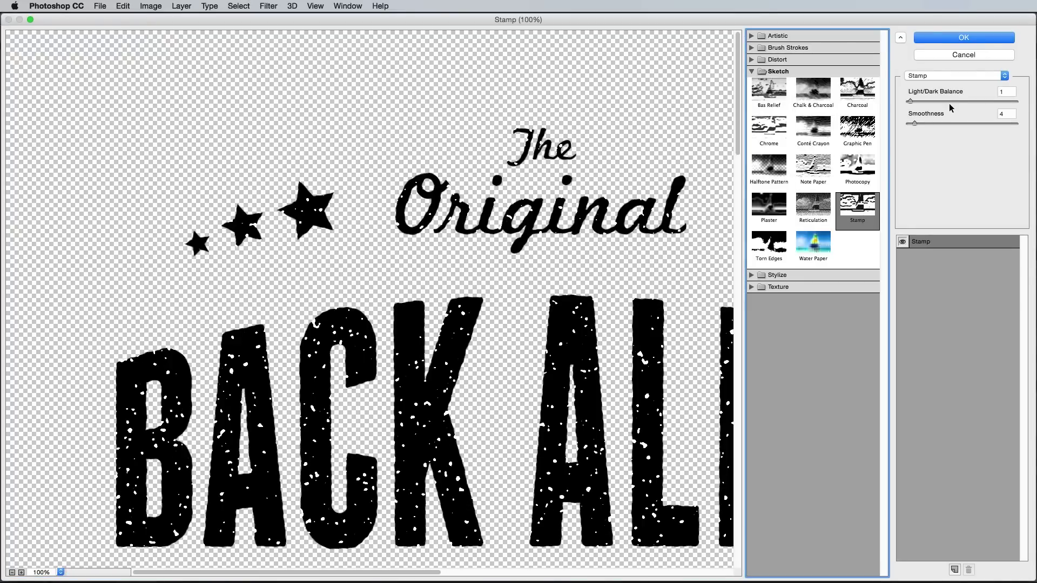
left_click(943, 39)
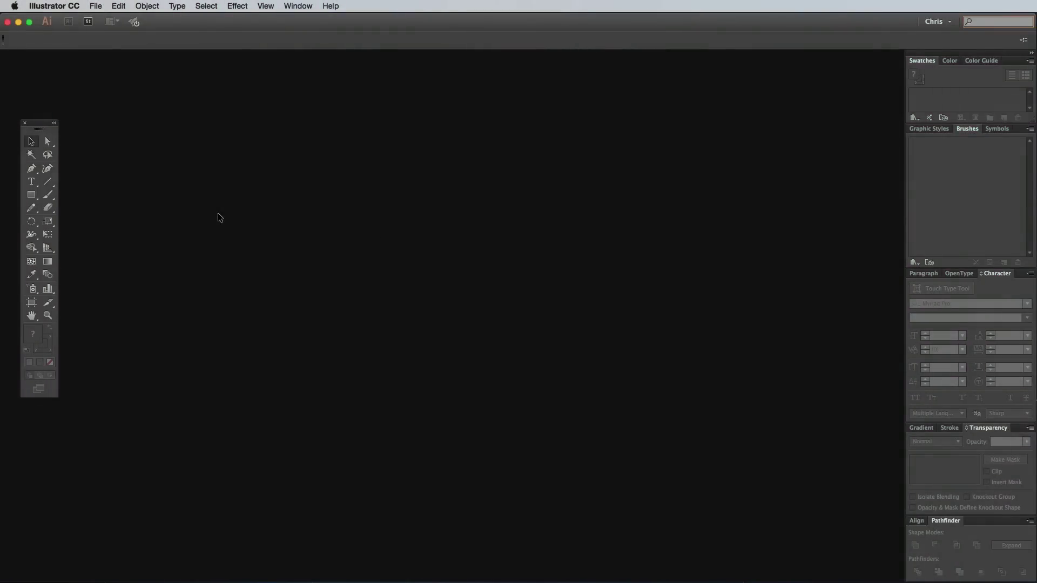
In Illustrator, create a new A4 landscape RGB document with raster effects at High (300 ppi)
left_click(95, 6)
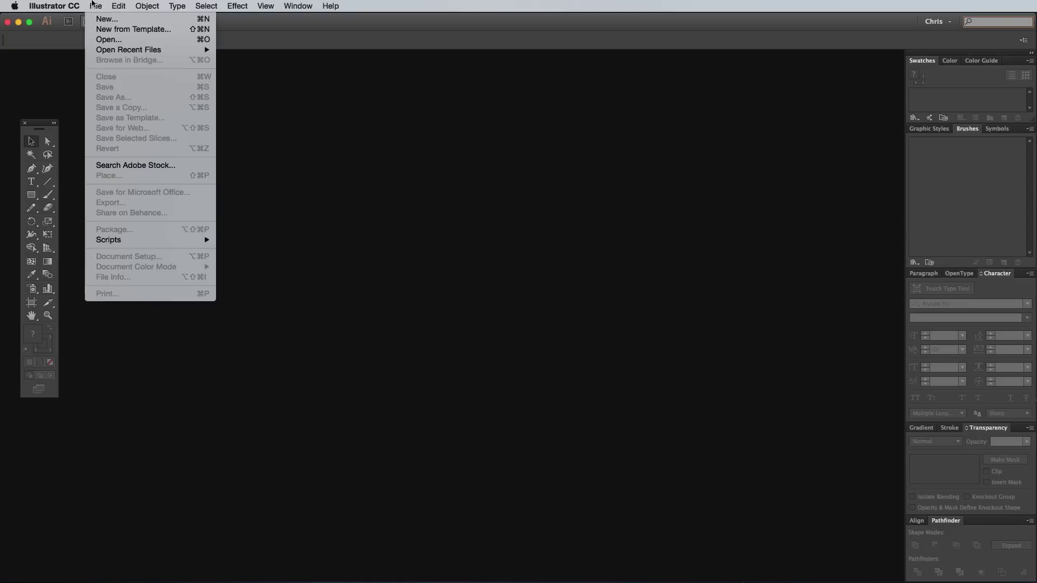
left_click(94, 19)
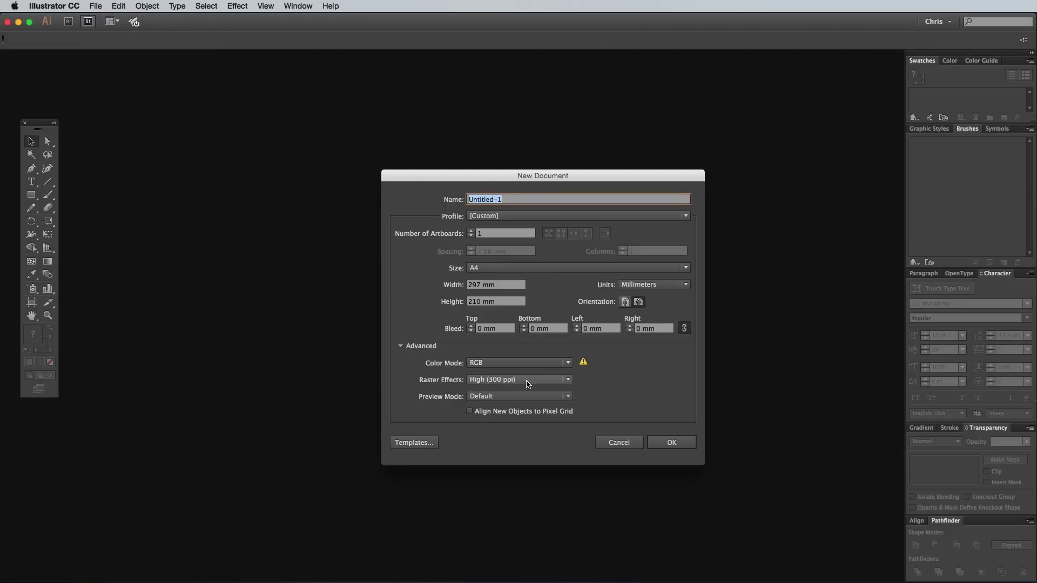
left_click(528, 380)
left_click(523, 390)
left_click(672, 441)
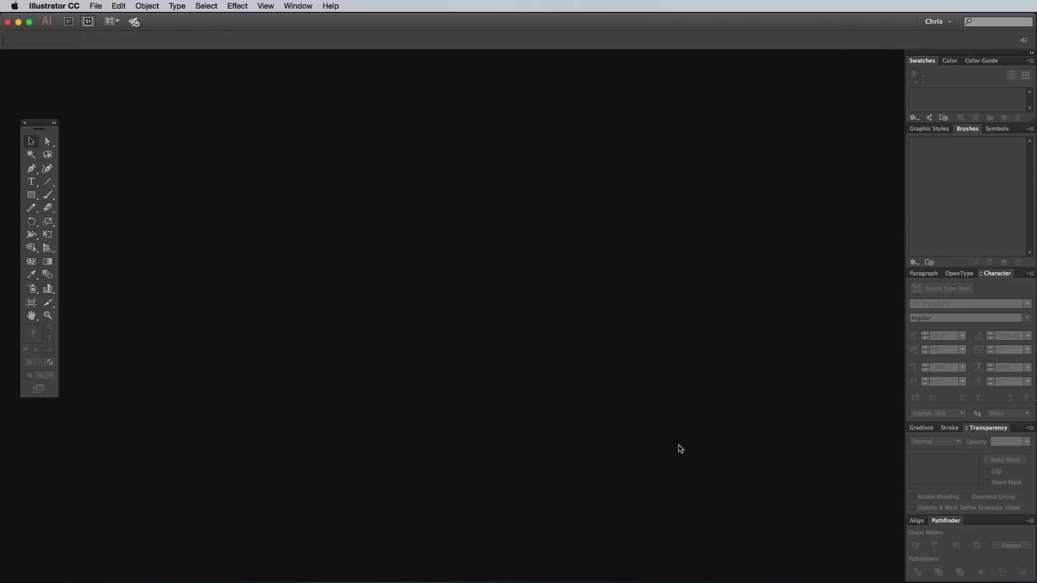
Paste the logo into the new document and apply a Roughen effect to its edges
key("cmd+v")
left_click(237, 6)
mouse_move(281, 103)
left_click(405, 125)
left_click(806, 367)
left_click_drag(794, 324, 837, 327)
left_click(925, 395)
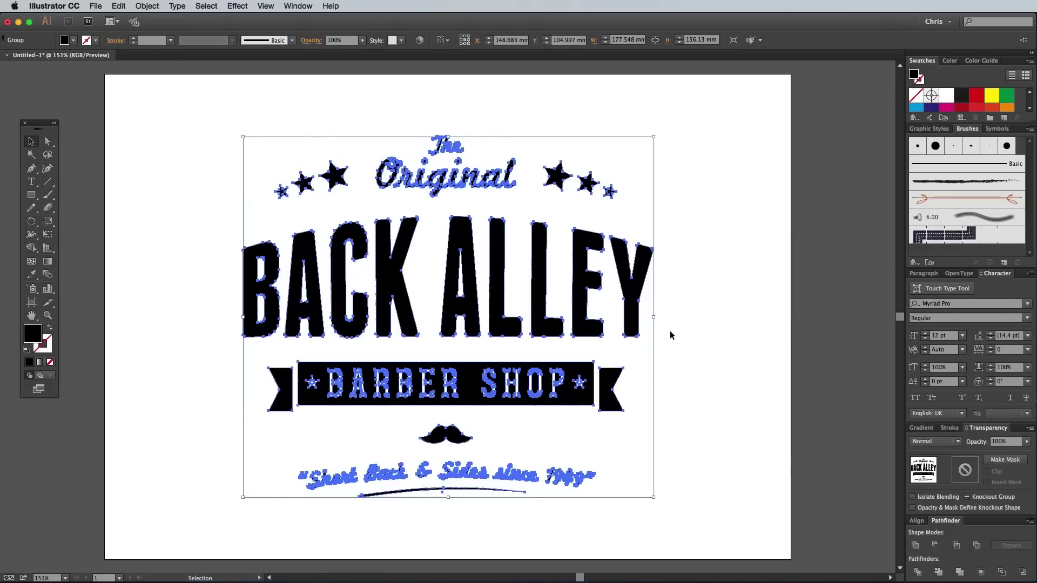
Fill the logo with a mid-grey swatch and apply a black (000000) Inner Glow with a 2 mm blur
scroll(967, 100, "down", 2)
left_click(992, 96)
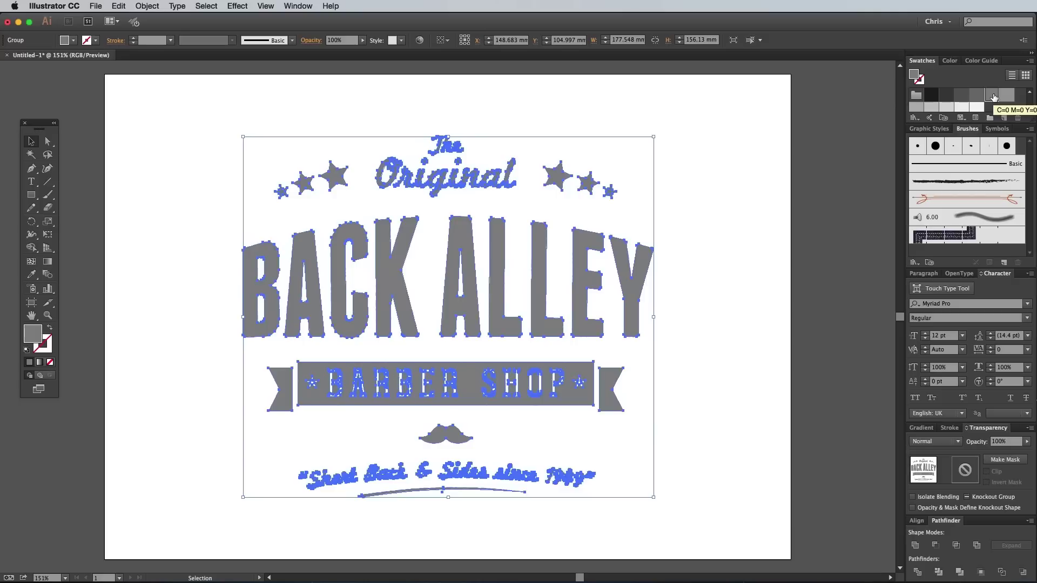
left_click(238, 6)
mouse_move(284, 145)
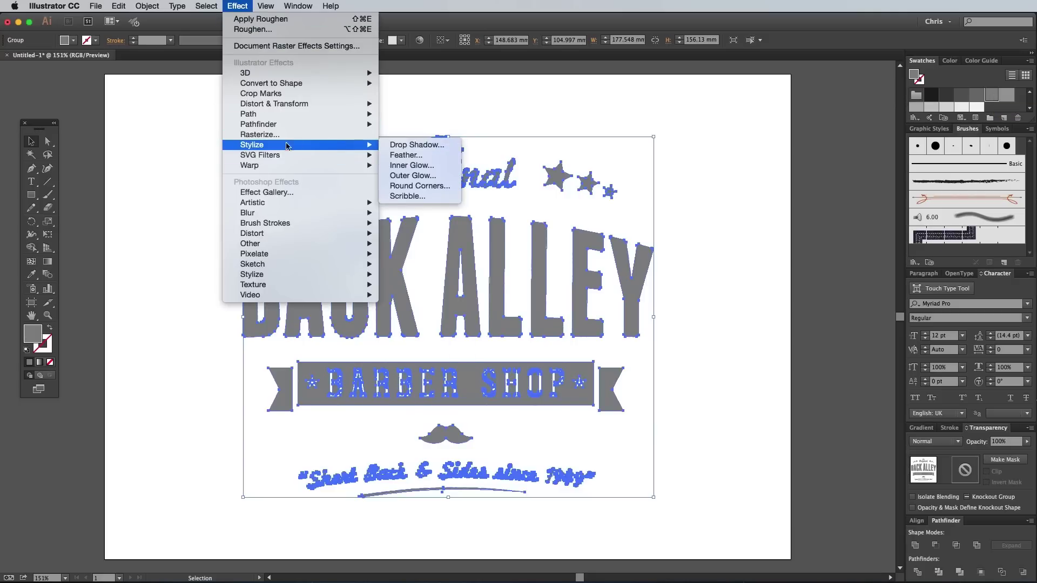
left_click(407, 166)
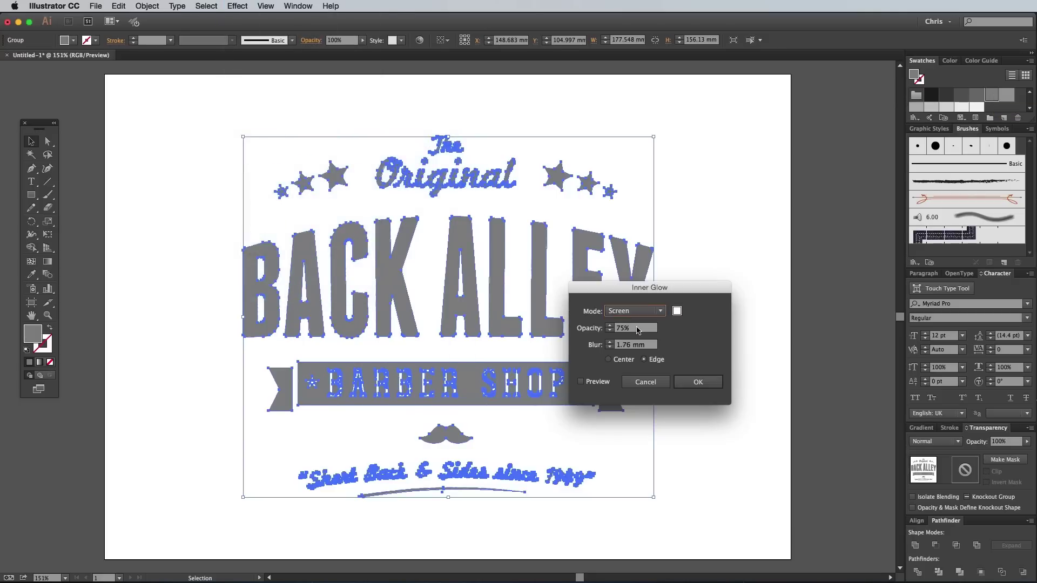
left_click(643, 303)
left_click(674, 303)
type("000000")
left_click(806, 326)
key("Tab")
type("2")
left_click(688, 380)
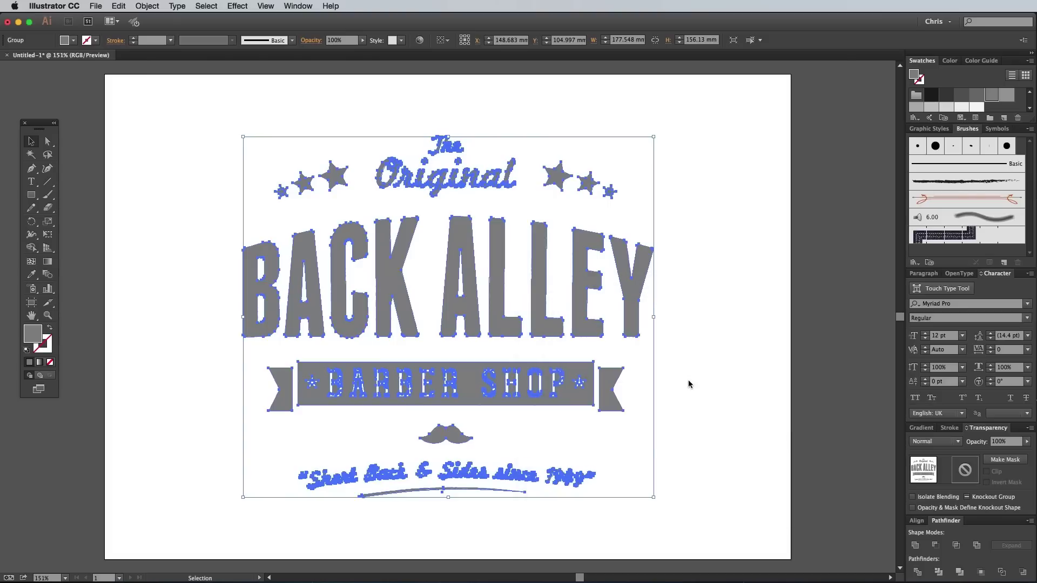
Apply a Mezzotint effect of type Grainy Dots to the logo artwork
left_click(248, 6)
mouse_move(348, 254)
left_click(408, 275)
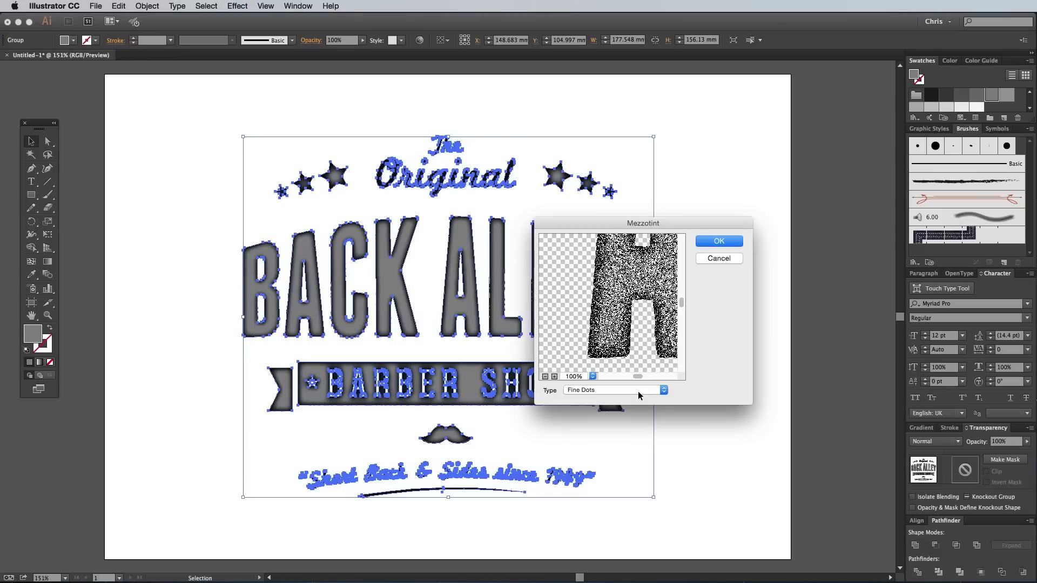
left_click(638, 391)
left_click(631, 406)
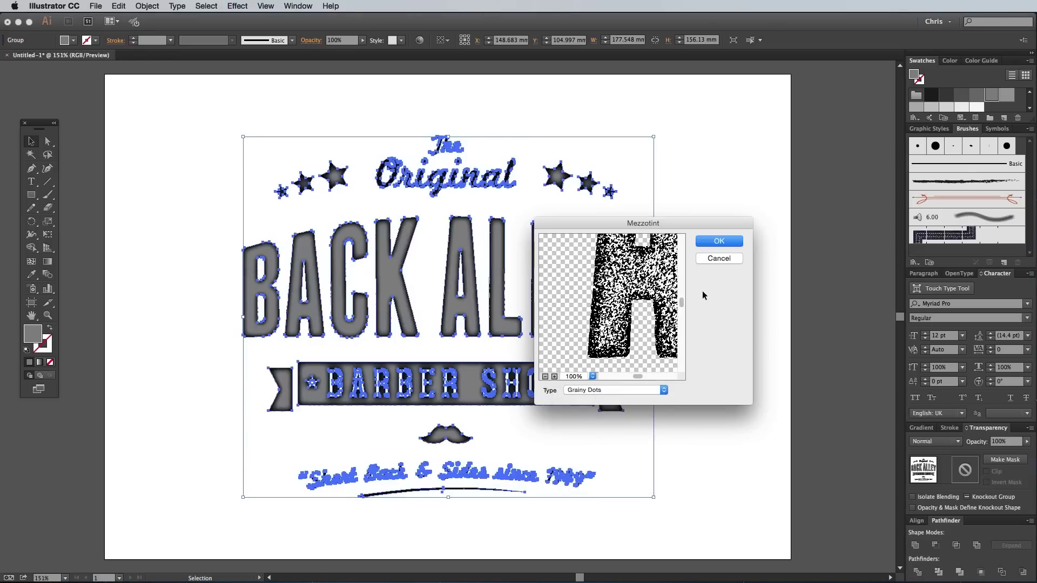
left_click(715, 245)
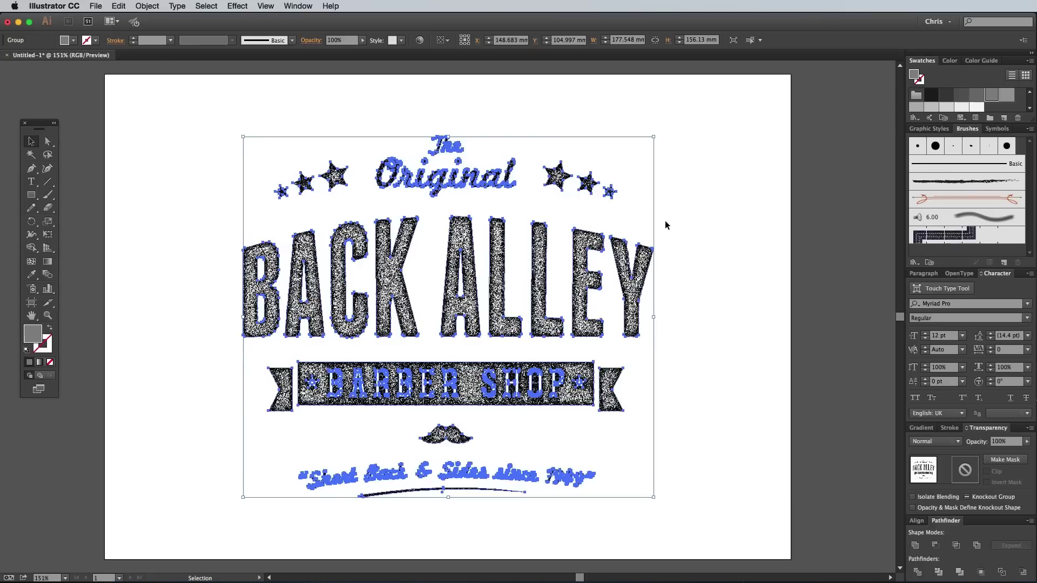
Apply a Stamp effect to the logo with Light/Dark Balance 1 and Smoothness 4
left_click(251, 5)
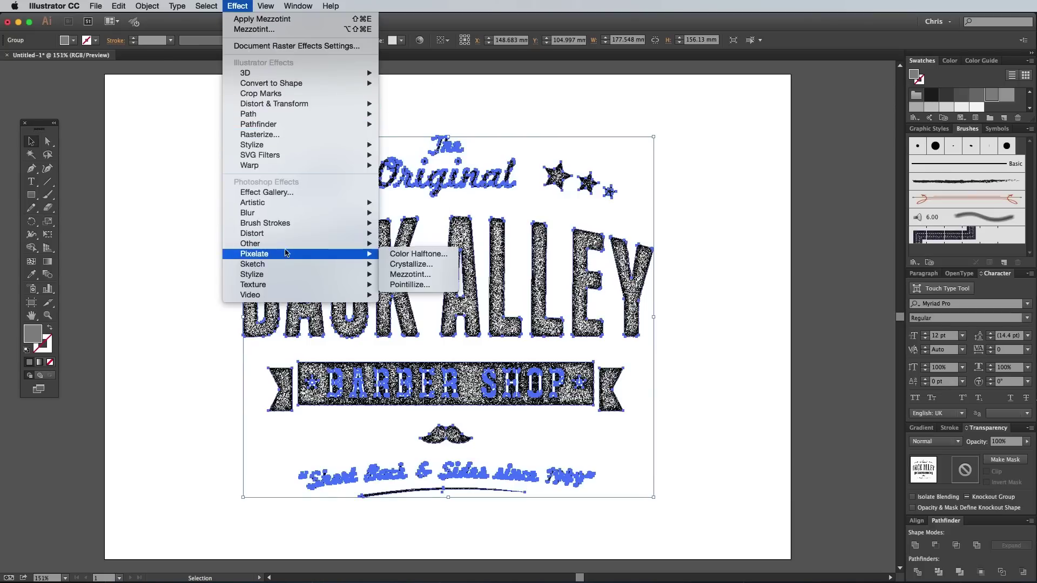
mouse_move(287, 267)
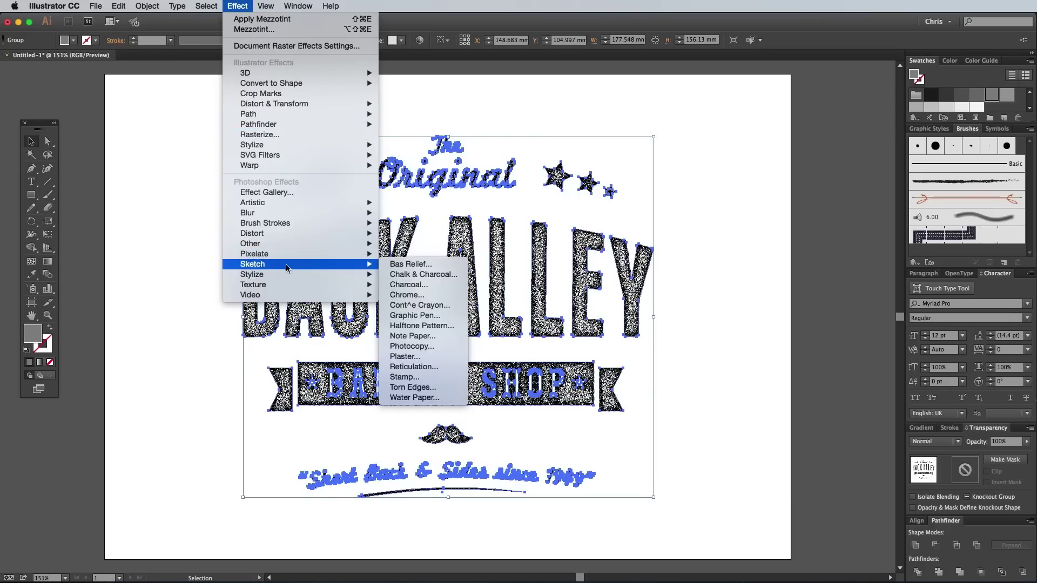
left_click(405, 377)
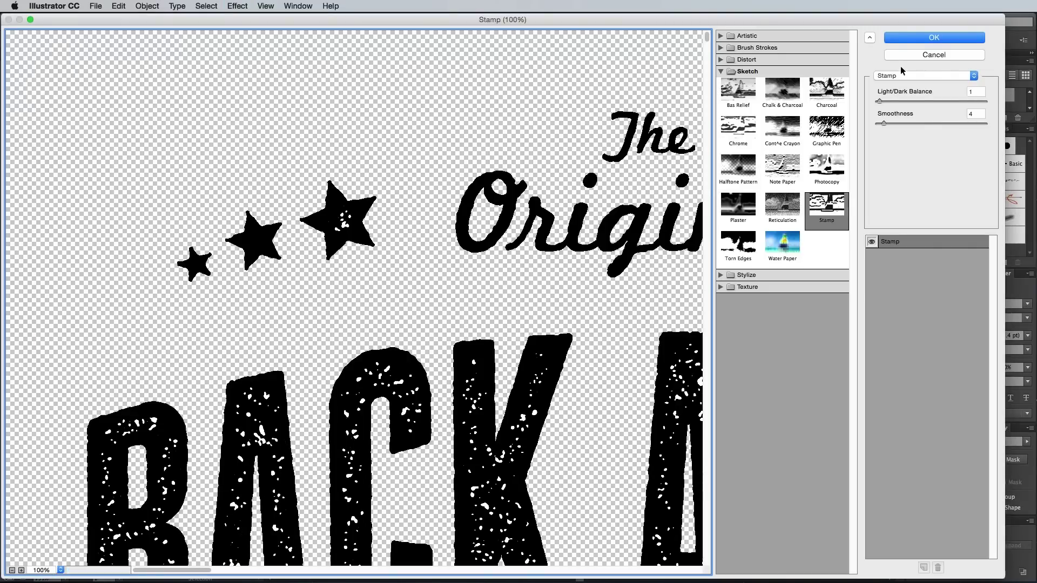
left_click(921, 38)
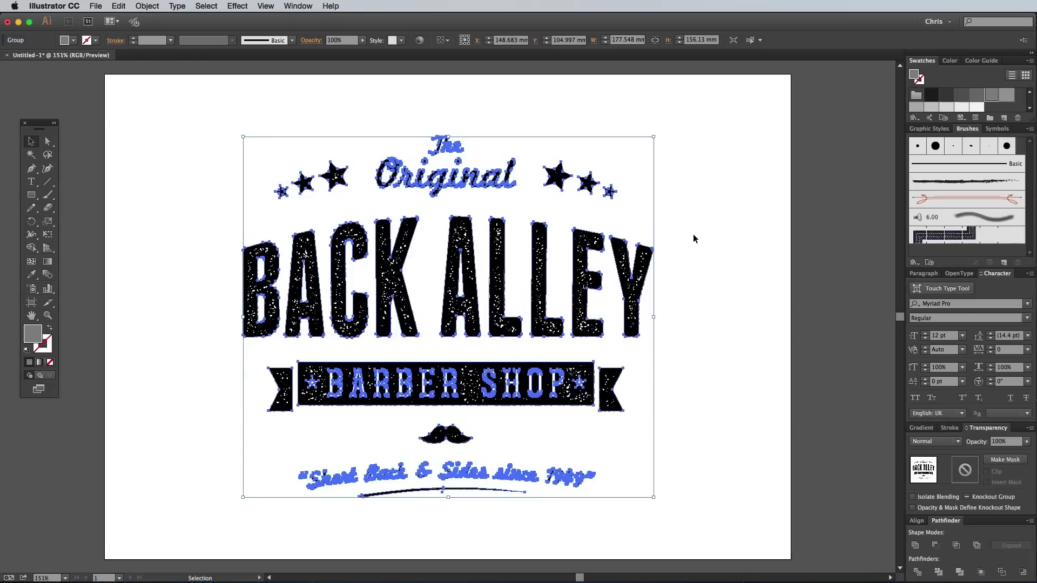
left_click(753, 303)
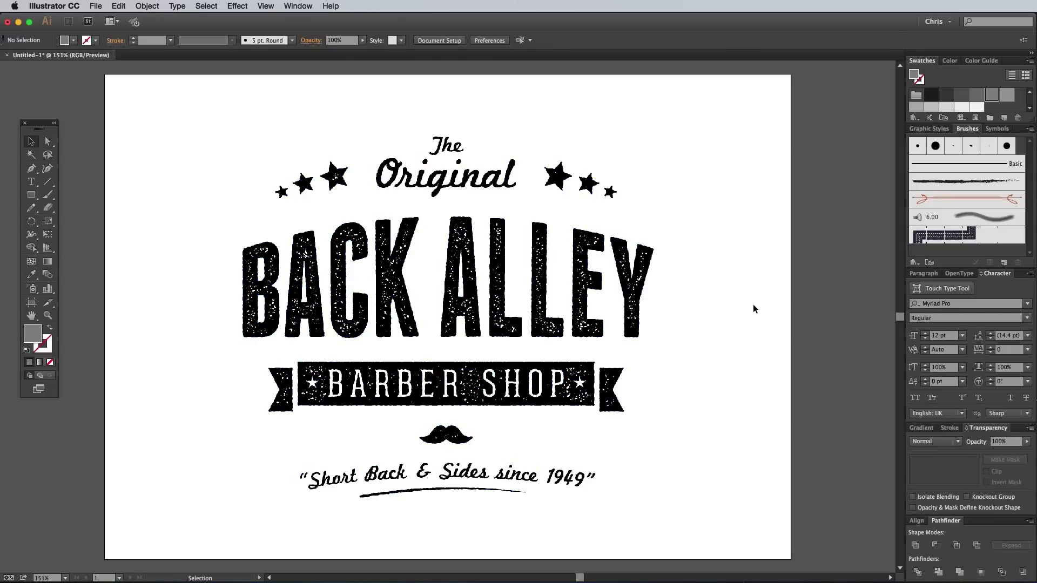
Expand the appearance of the logo so its effects become an embedded image
left_click(453, 184)
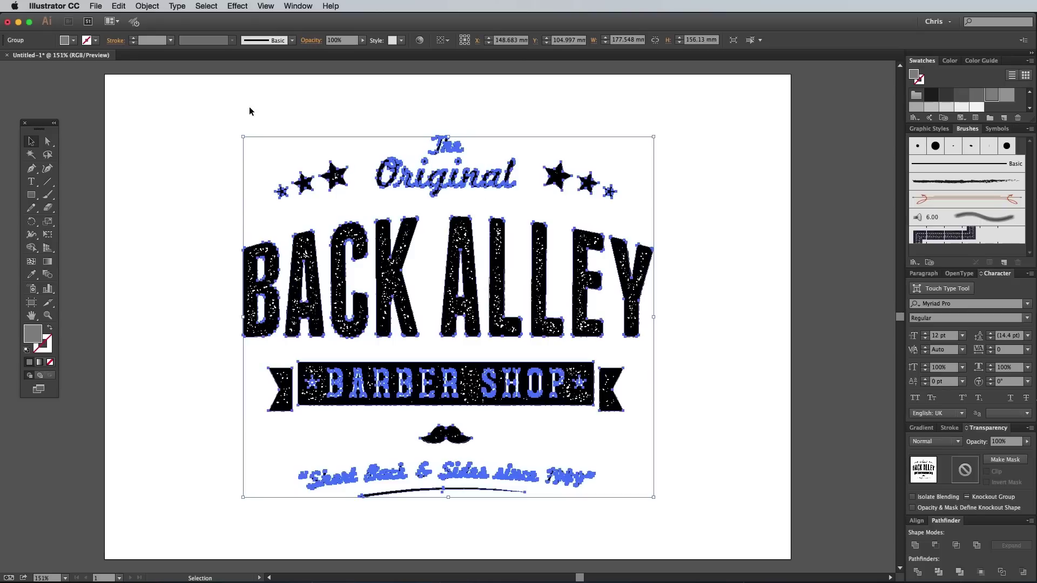
left_click(140, 6)
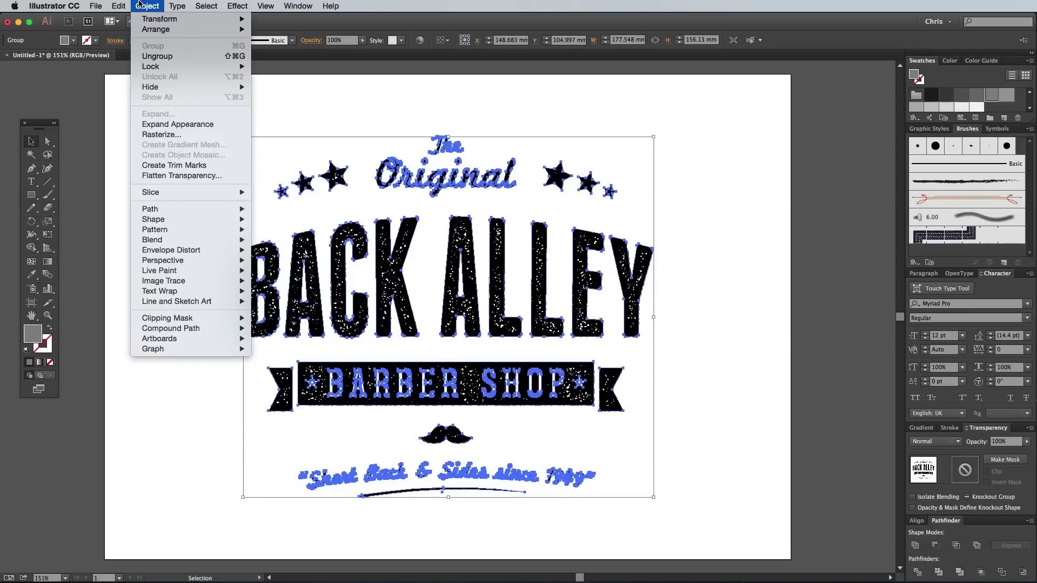
left_click(190, 124)
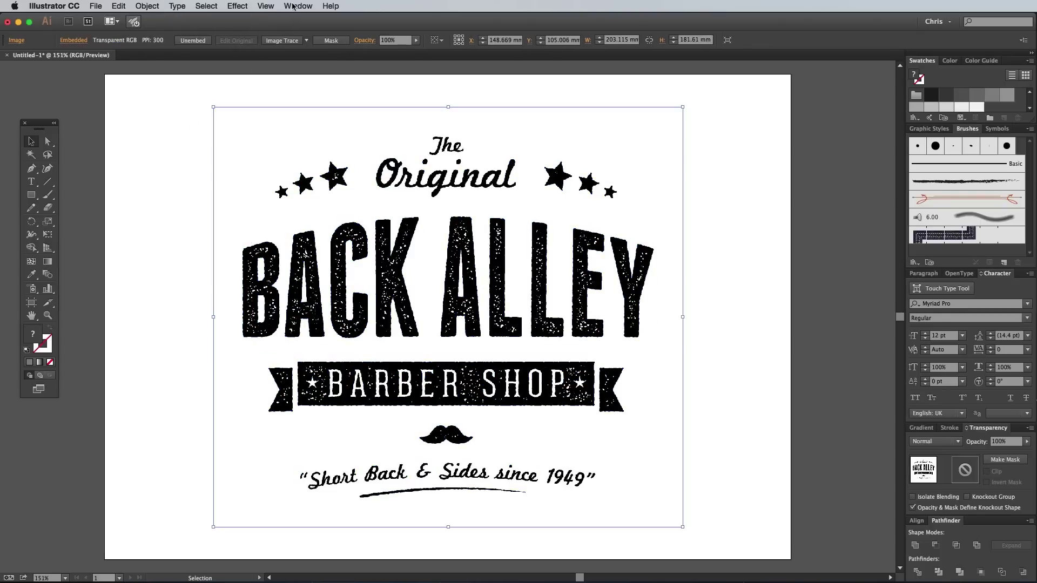
Image Trace the logo in Black and White with Paths 100%, Noise 1 px, Snap Curves To Lines off and Ignore White on
left_click(296, 6)
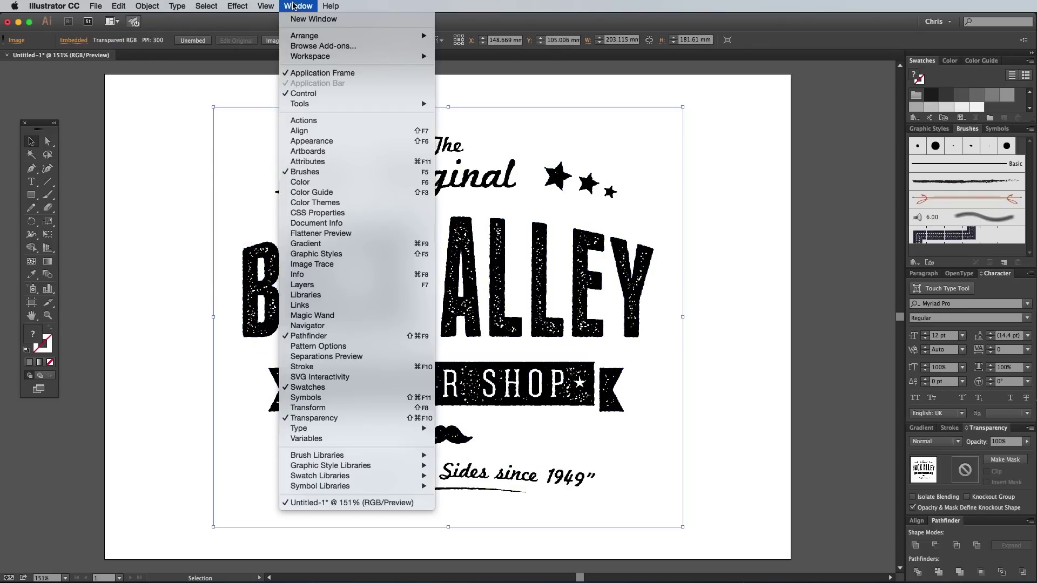
left_click(323, 264)
left_click(318, 329)
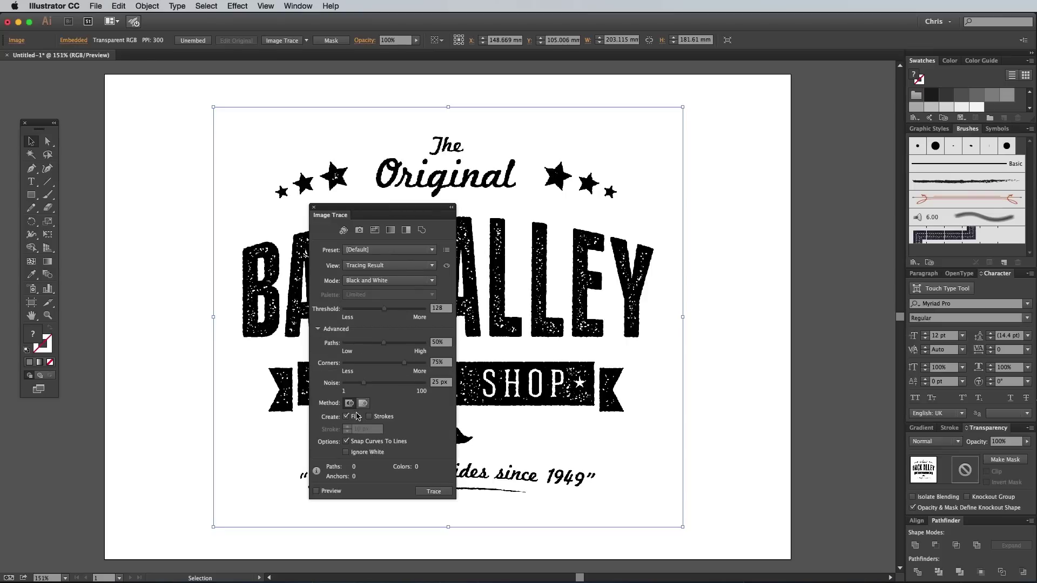
left_click(346, 442)
left_click_drag(365, 384, 325, 384)
left_click_drag(397, 343, 438, 345)
left_click(316, 491)
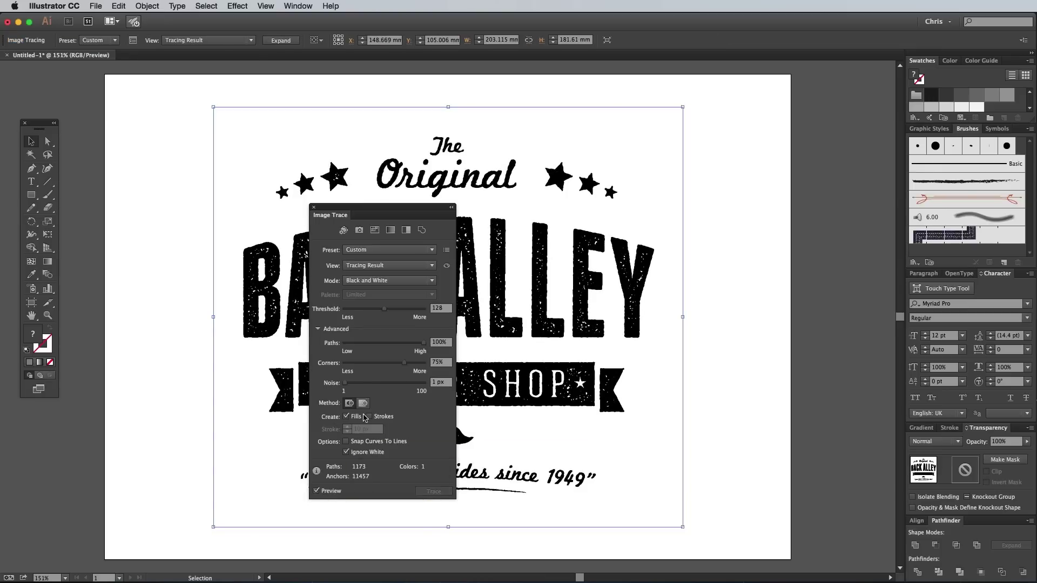
Expand the traced logo's object and fill into vector paths, close the Image Trace settings and deselect the artwork
left_click(150, 5)
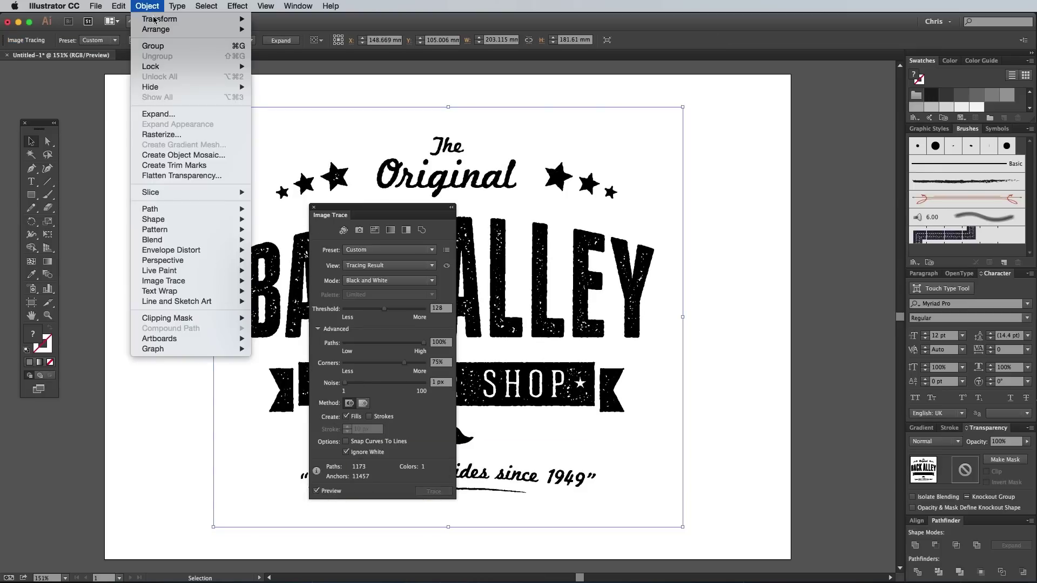
left_click(177, 114)
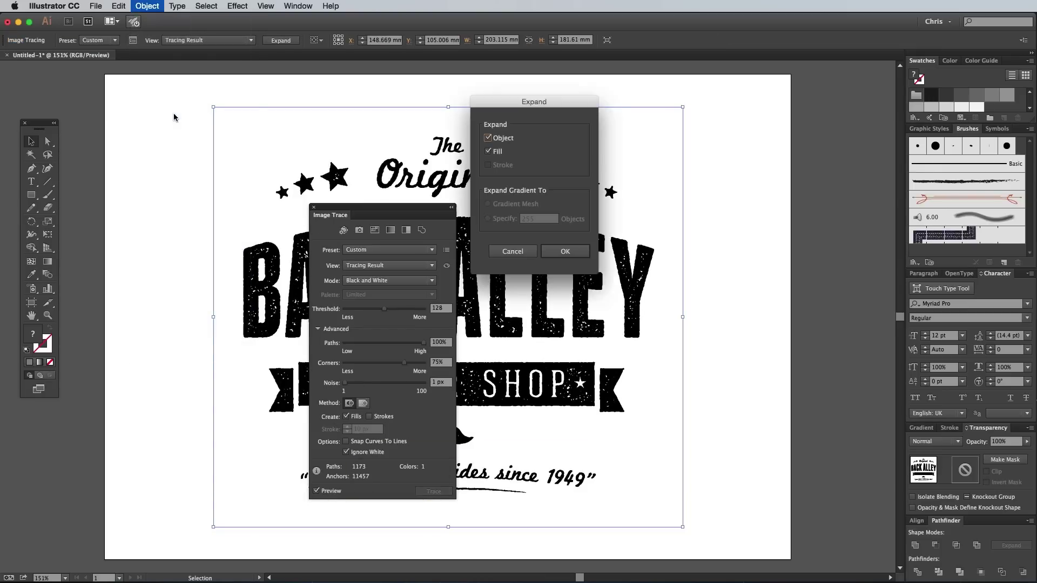
left_click(566, 253)
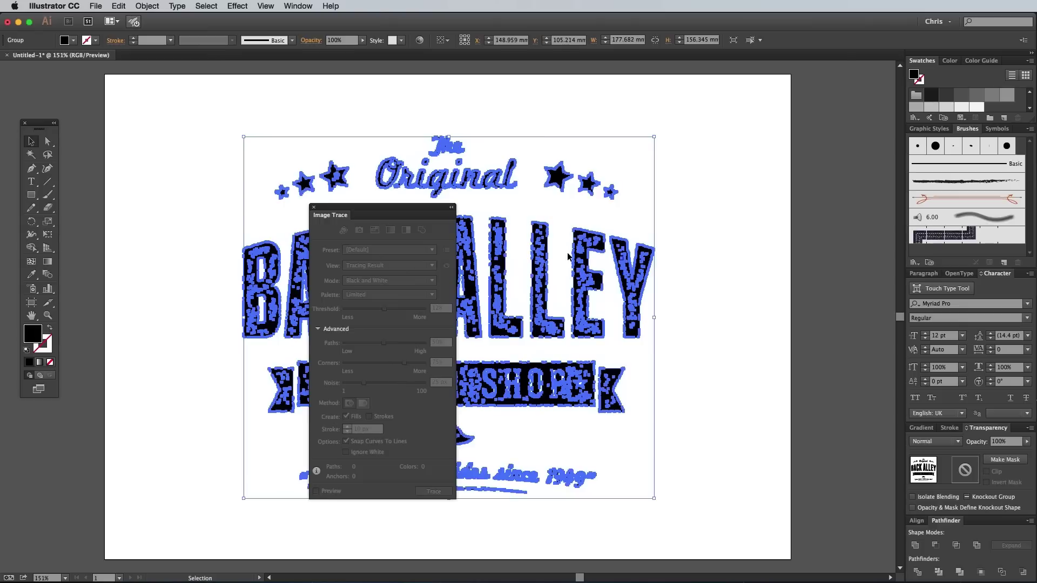
left_click(314, 207)
left_click(702, 291)
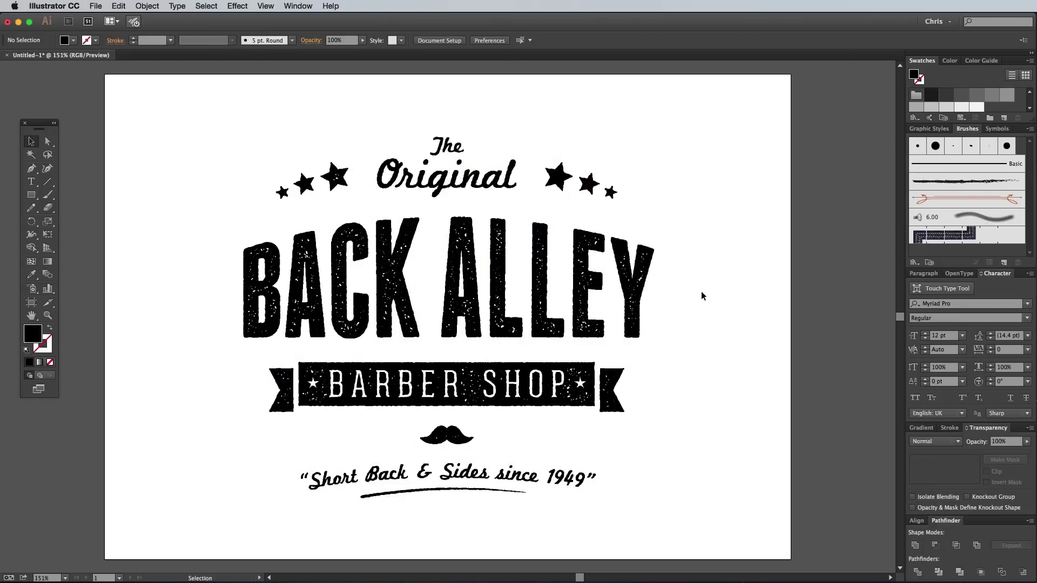
Examine the logo's worn texture up close and select the artwork to inspect its vector paths
key("super+equal")
key("super+equal")
key("v")
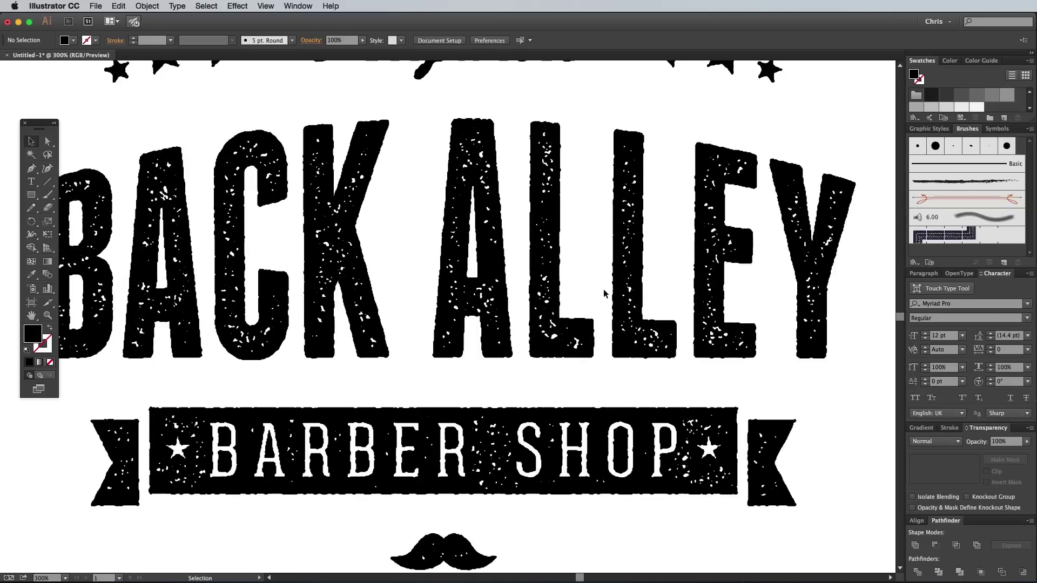
left_click(459, 208)
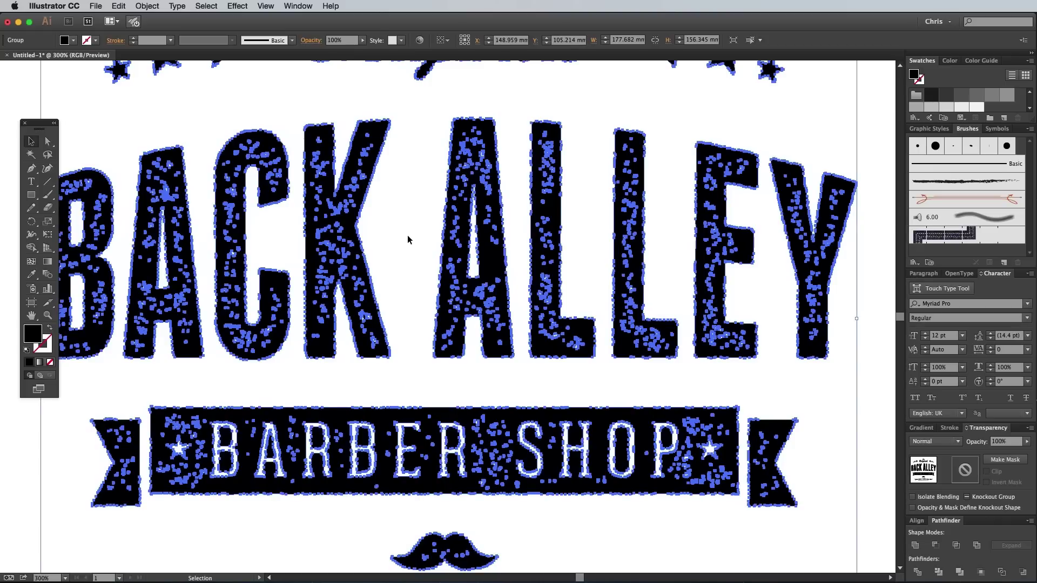
key("super+minus")
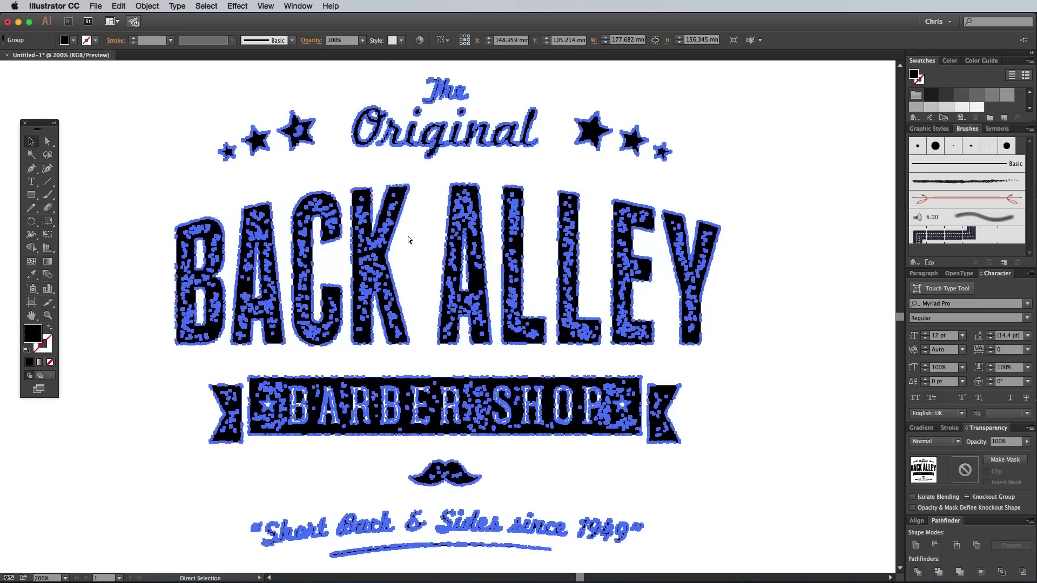